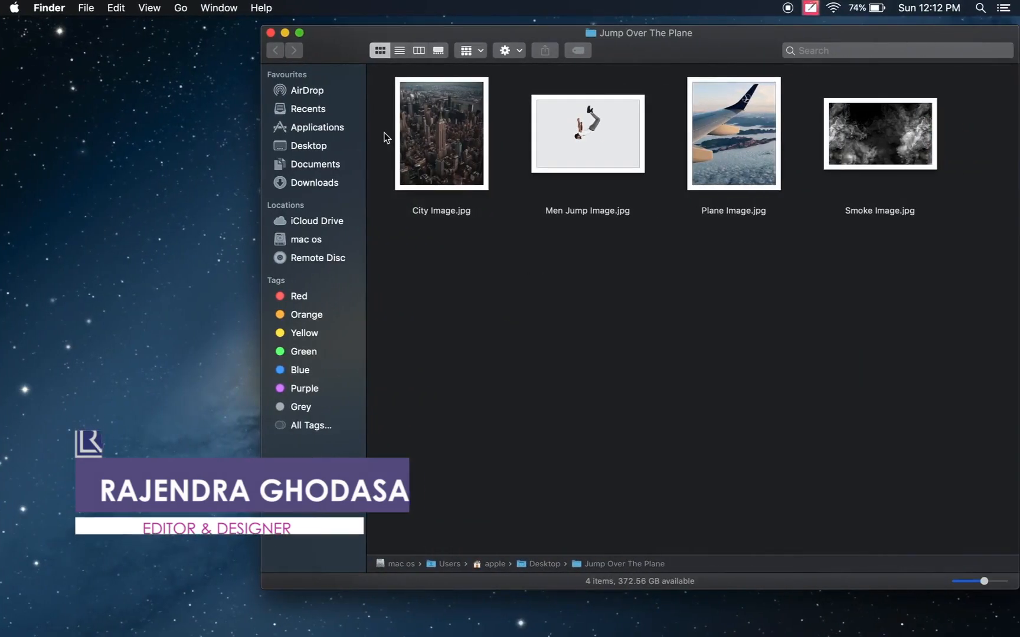
- Open the City, Men Jump, Plane and Smoke images in Photoshop as separate documents and look through each one
drag(383, 137, 909, 146)
drag(447, 152, 347, 274)
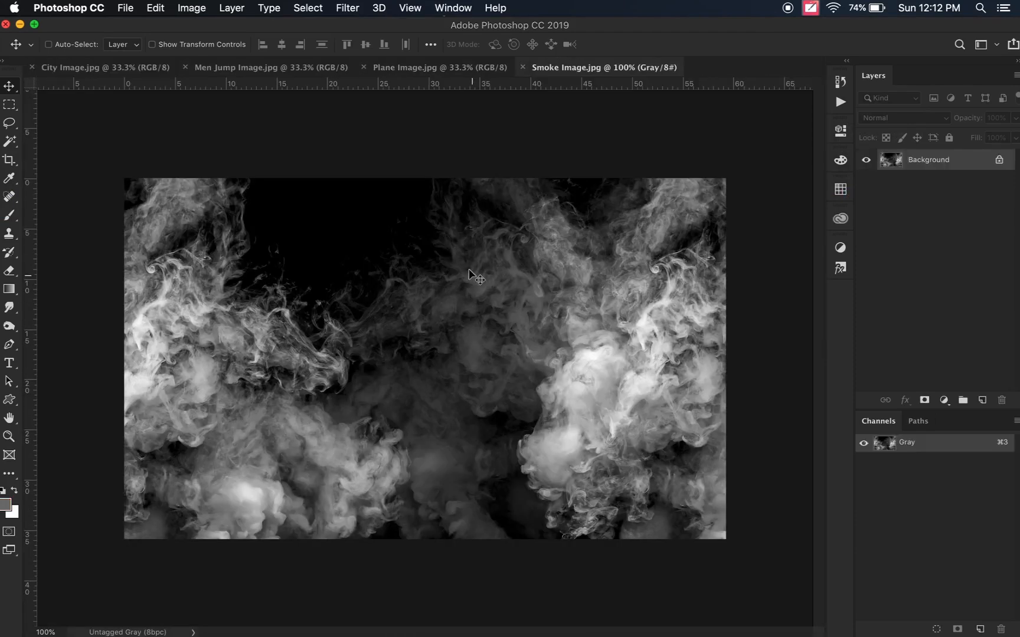
click(118, 68)
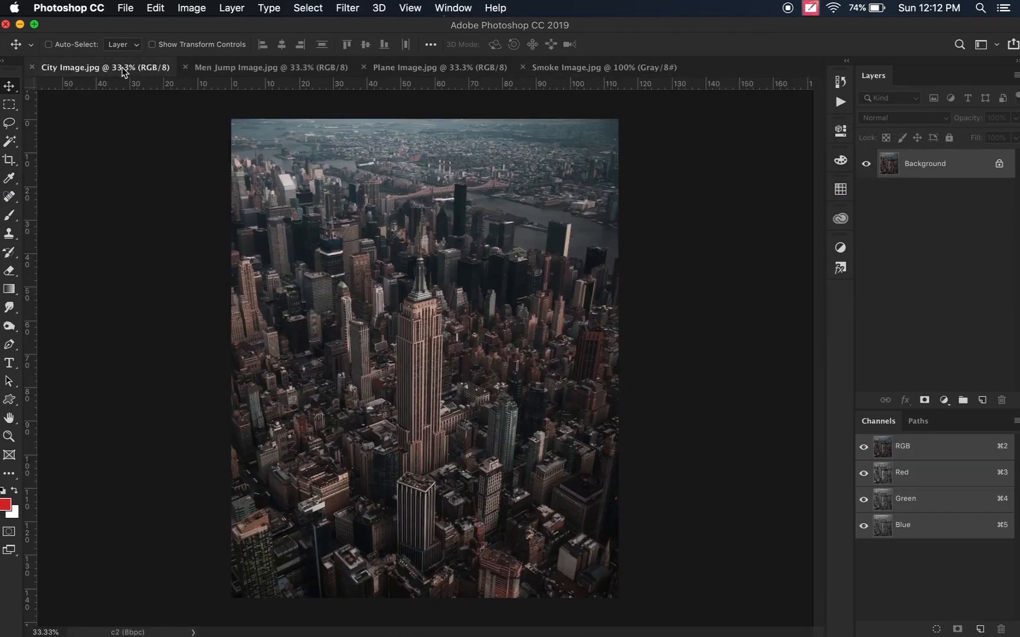
click(254, 69)
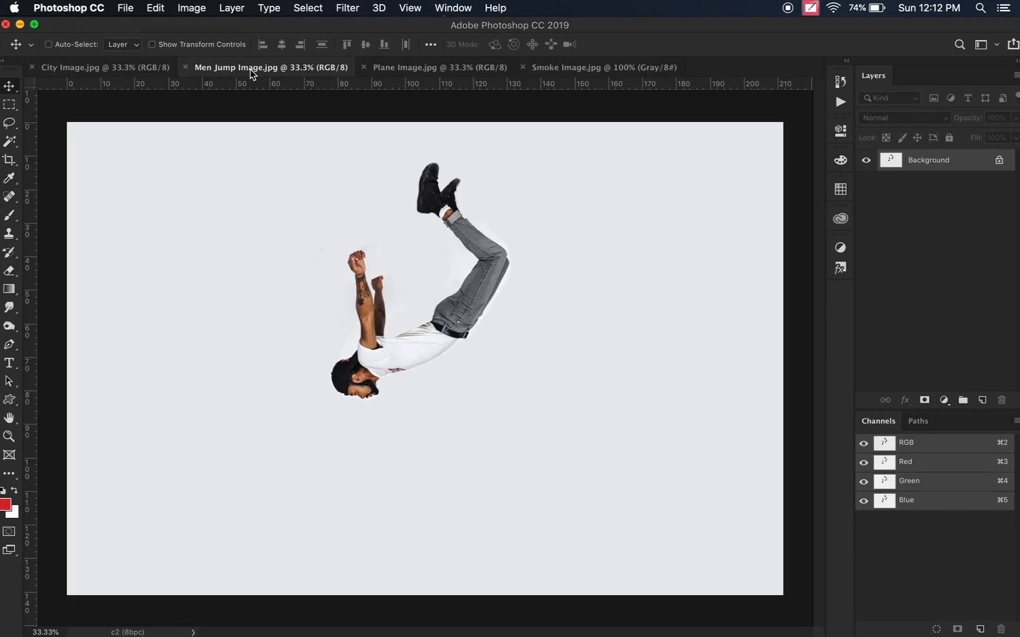
click(411, 71)
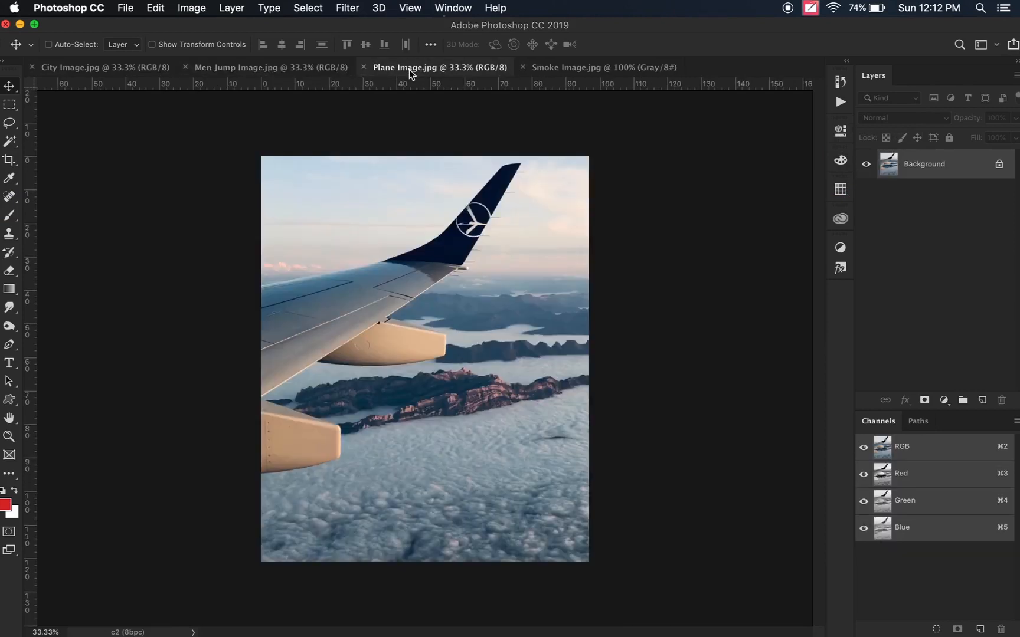
click(561, 68)
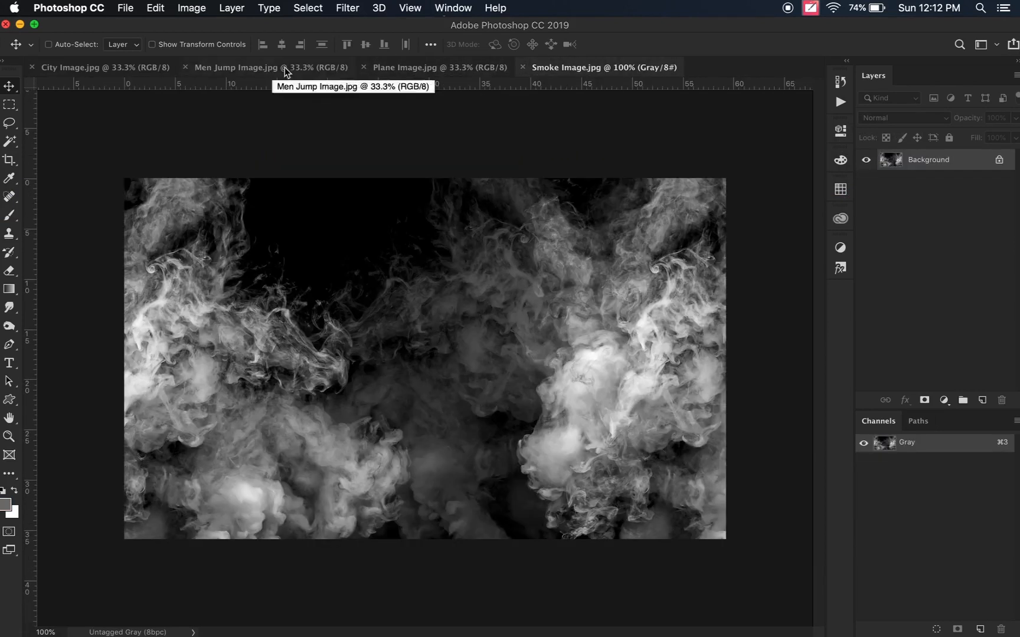
click(133, 72)
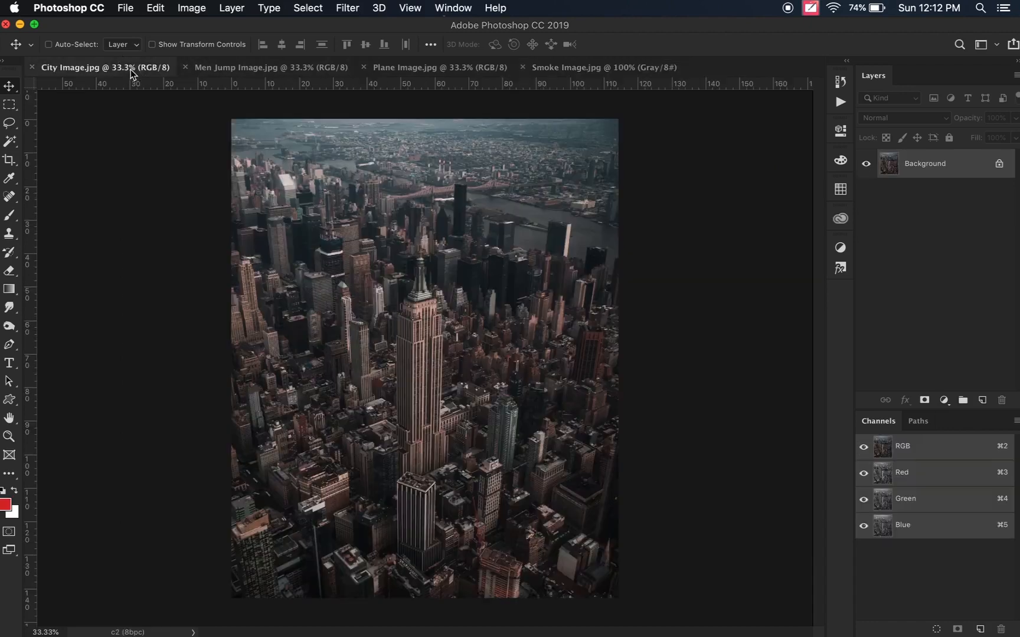
- In Men Jump Image.jpg, load Path 1 as a selection around the jumping man
click(225, 69)
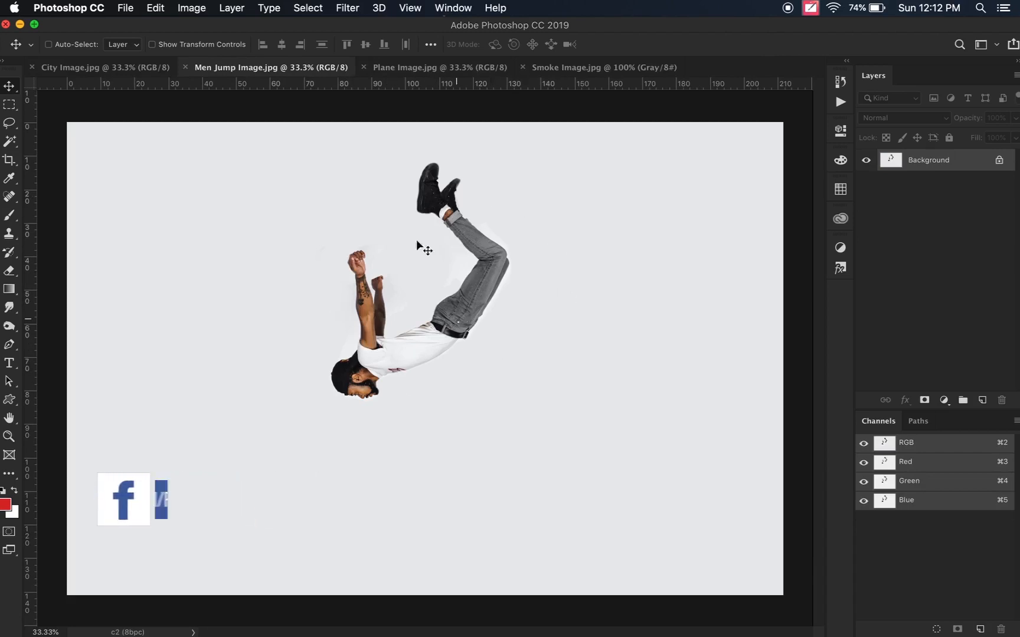
click(918, 423)
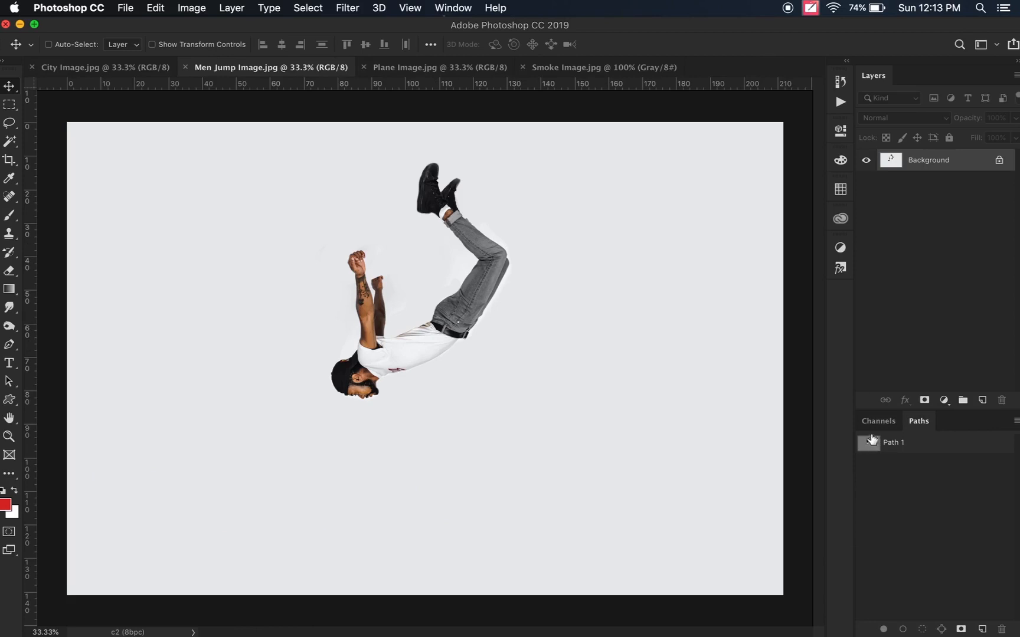
super+click(869, 447)
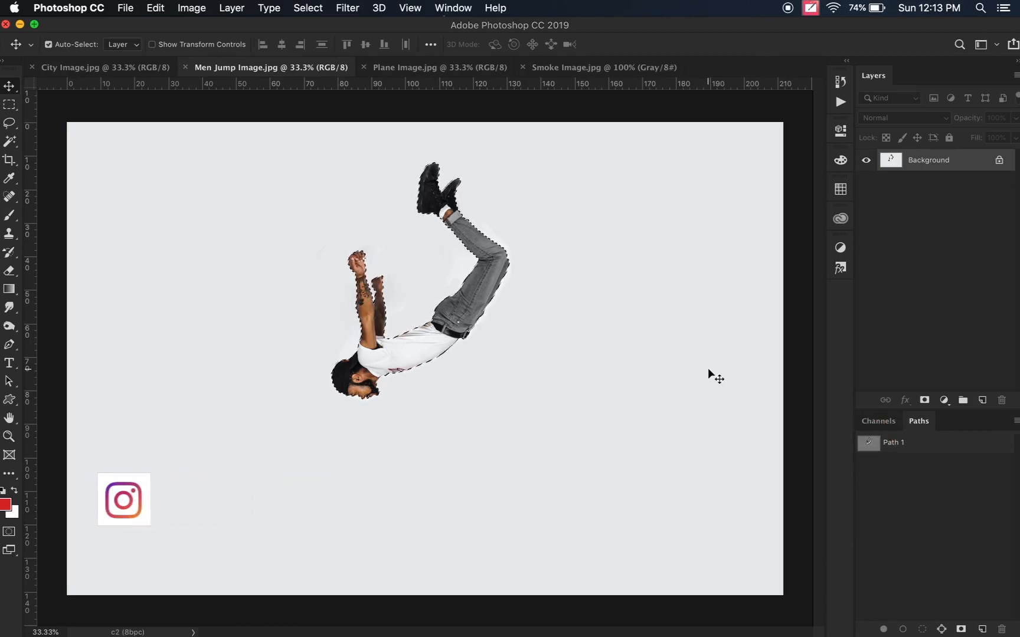
key(super+plus)
drag(352, 290, 380, 372)
key(super+r)
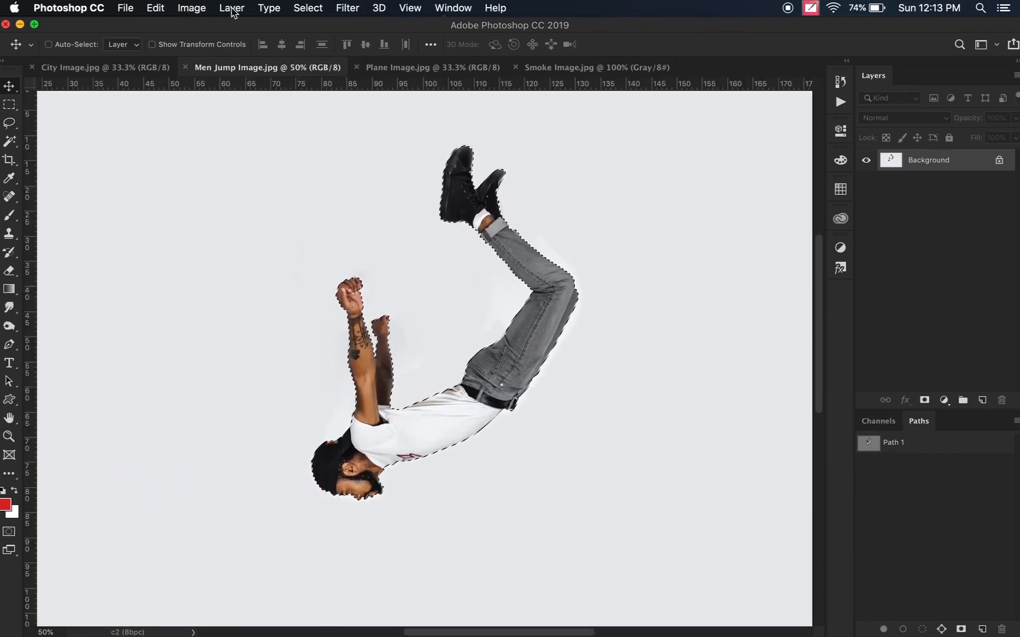
- Contract the selection around the man by 2 pixels
click(308, 8)
mouse_move(417, 213)
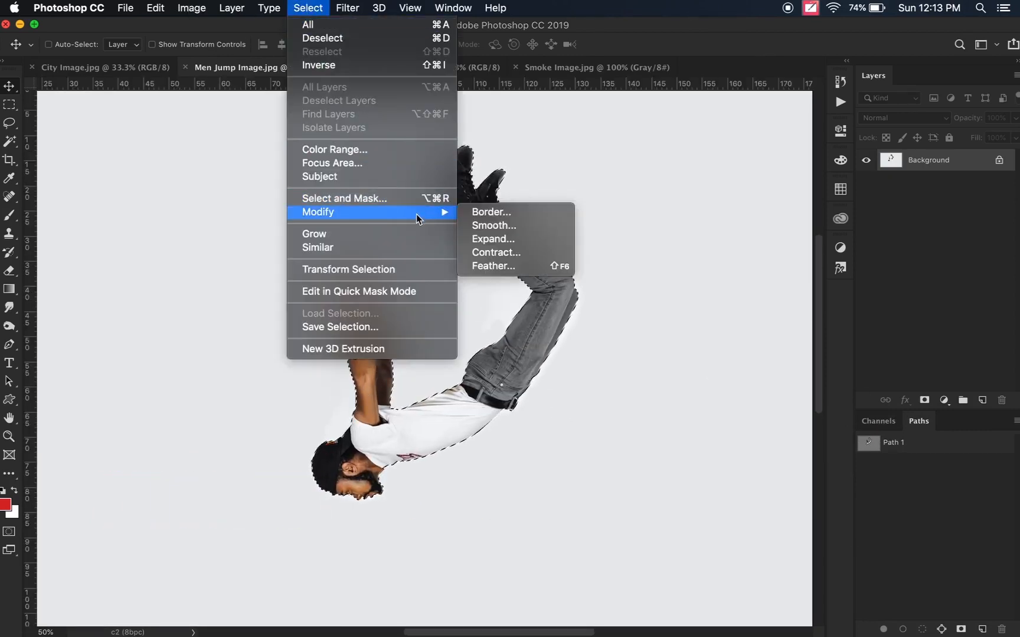
click(505, 254)
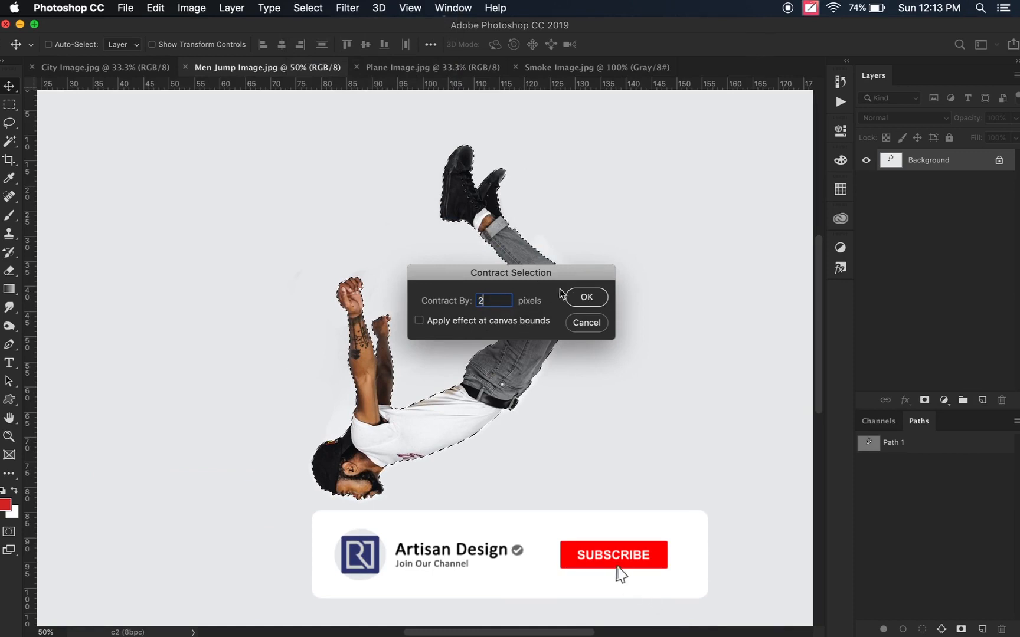
click(586, 297)
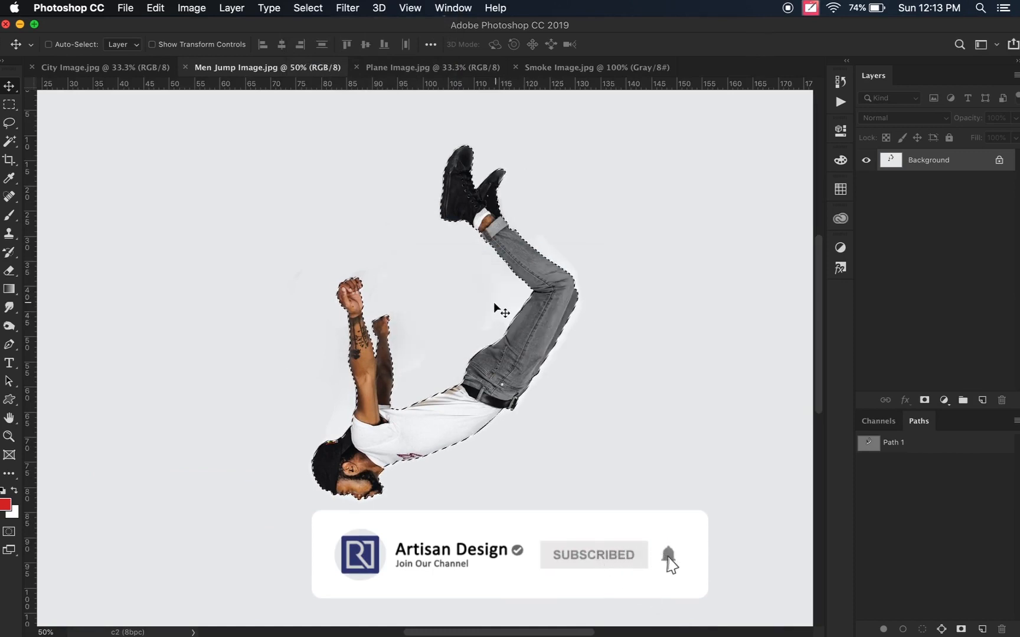
- Copy the selected man into City Image.jpg and place him over the lower middle of the city
key(super+c)
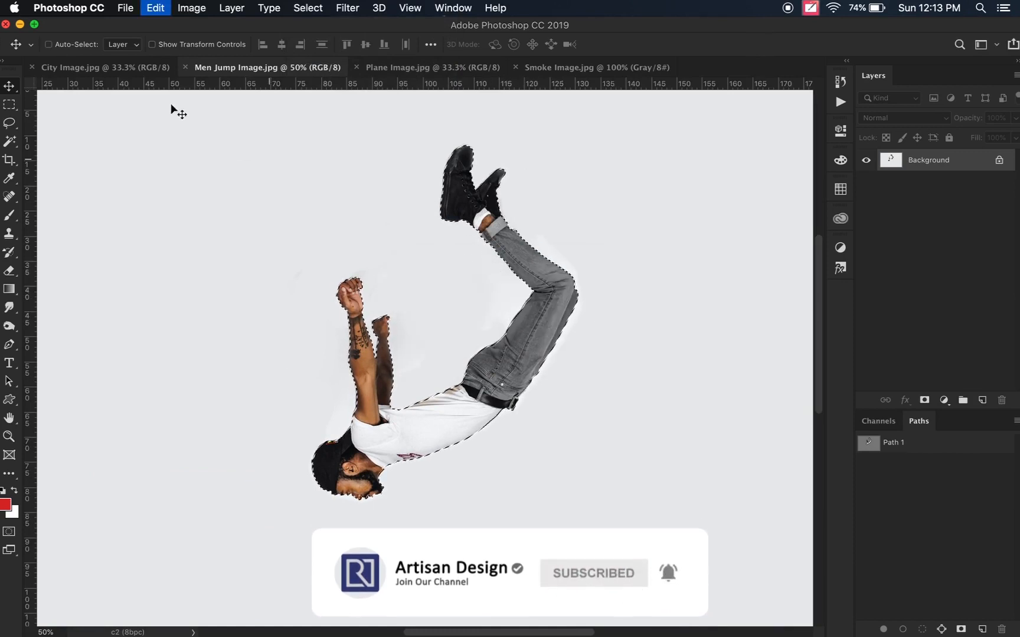
click(133, 68)
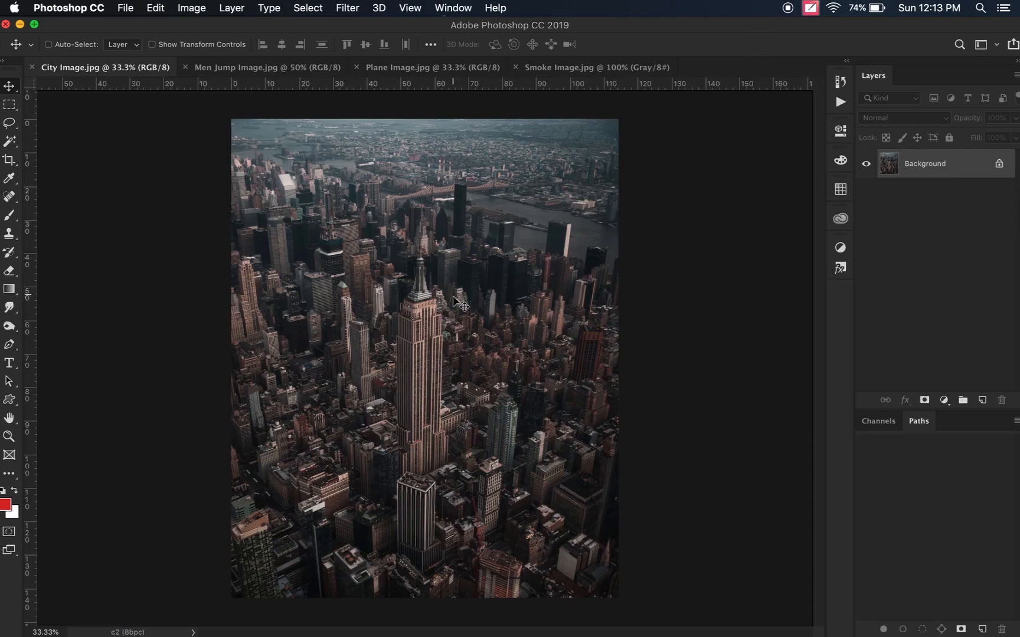
key(super+v)
drag(464, 399, 476, 452)
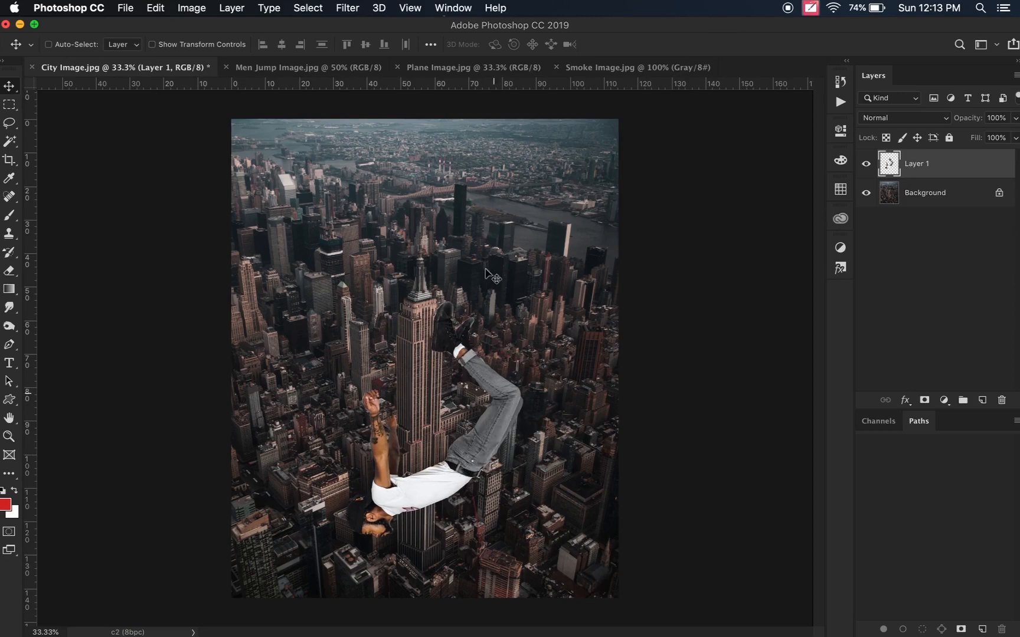
- Copy the plane wing outlined by Path 1 in Plane Image.jpg into City Image.jpg, placing it against the picture's left edge
click(459, 70)
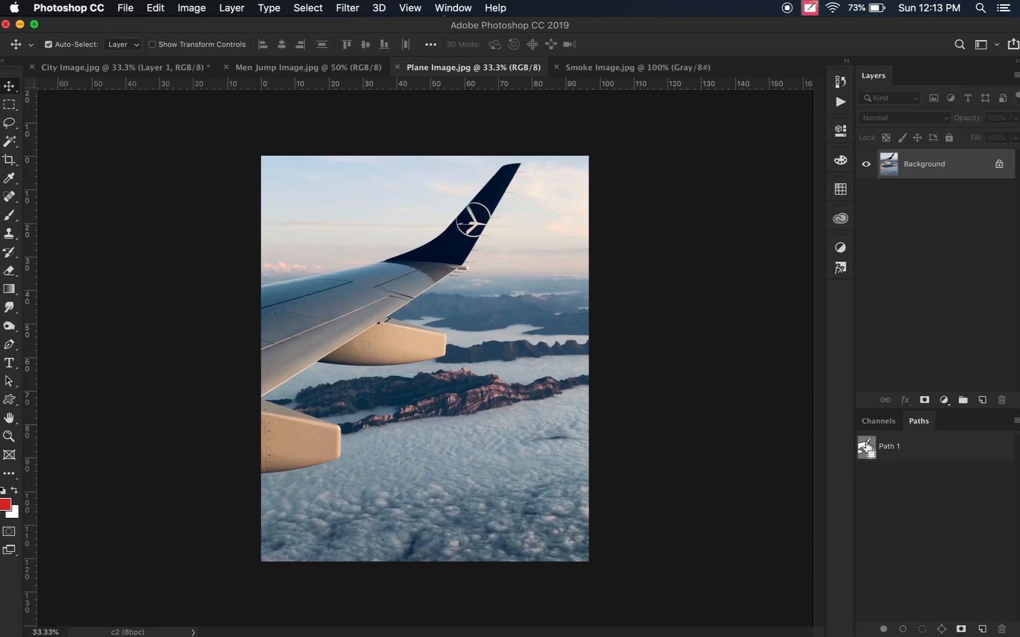
super+click(866, 447)
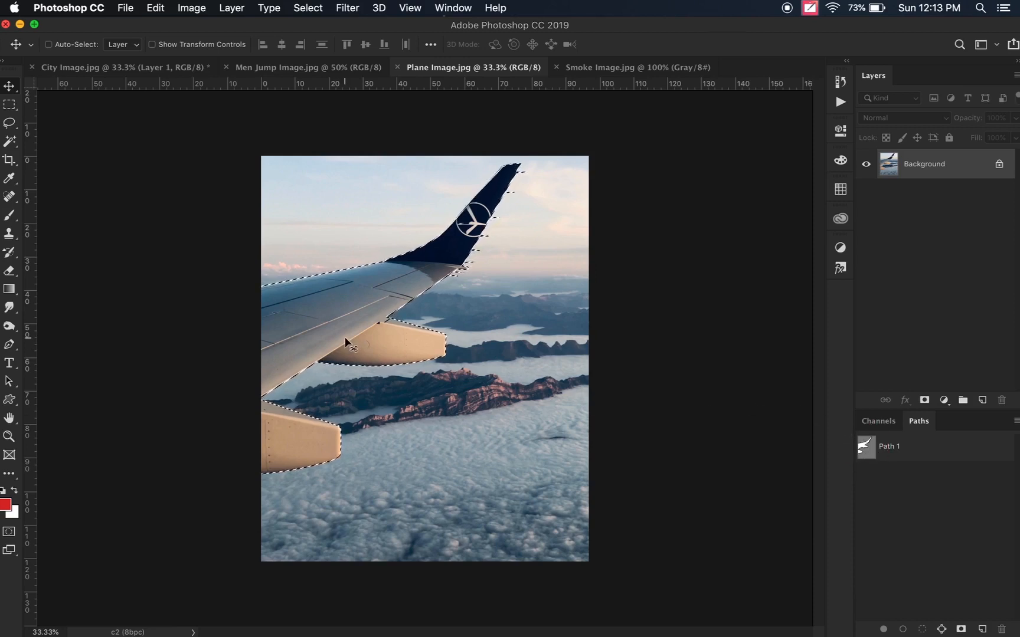
key(super)
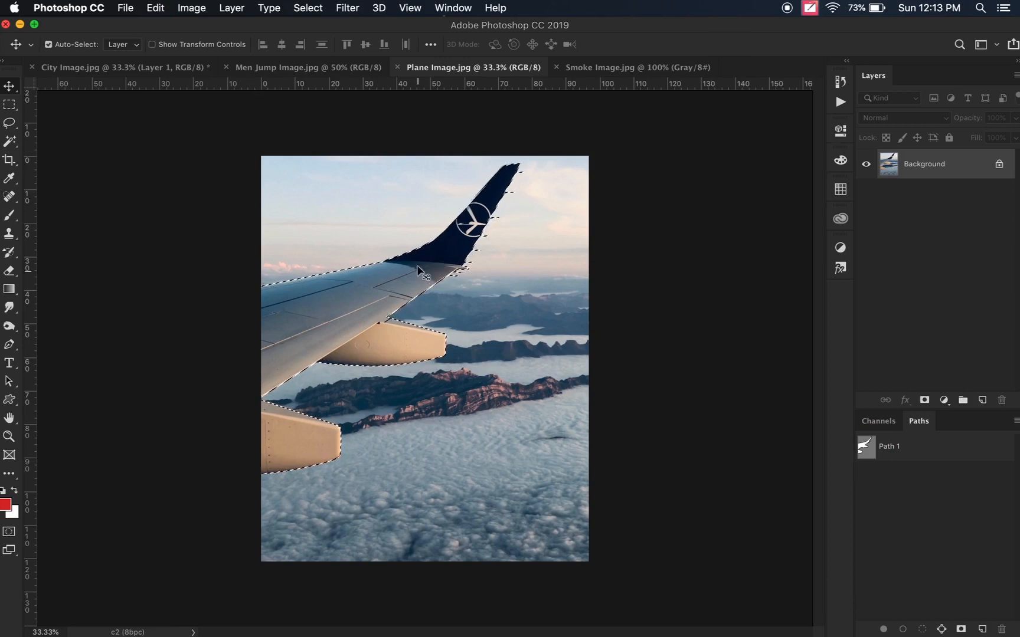
click(165, 69)
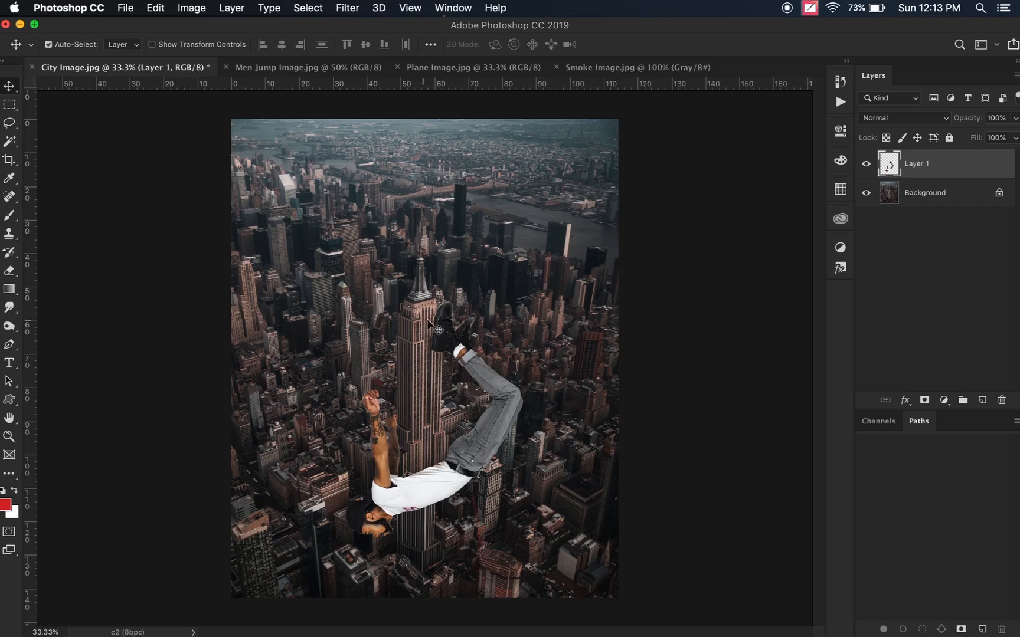
key(super+v)
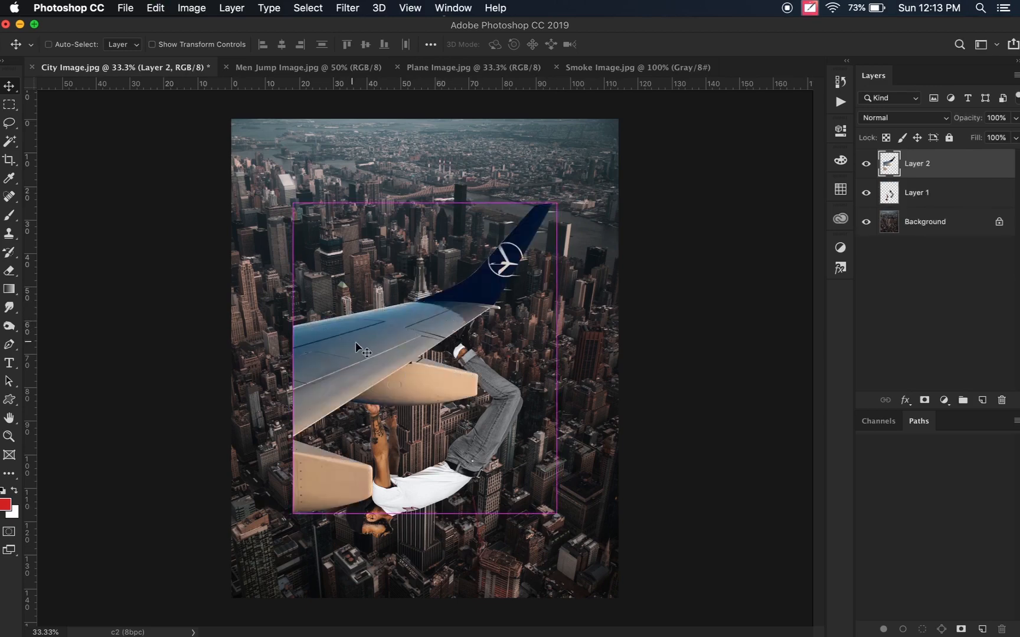
drag(355, 344, 305, 279)
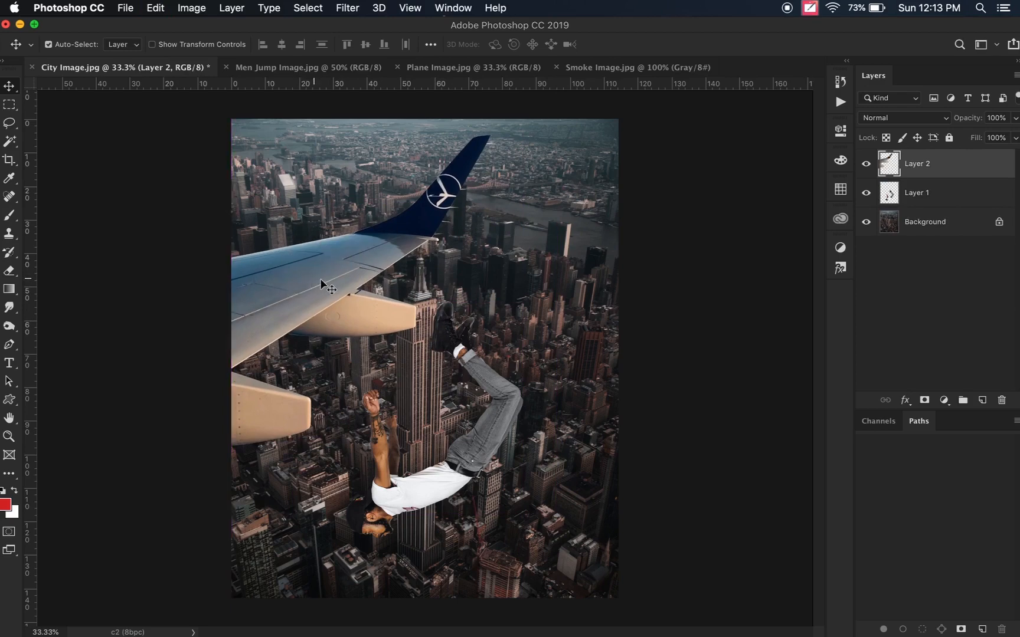
- Scale the plane wing down proportionally to about 77% in the upper left of the city picture
key(super+t)
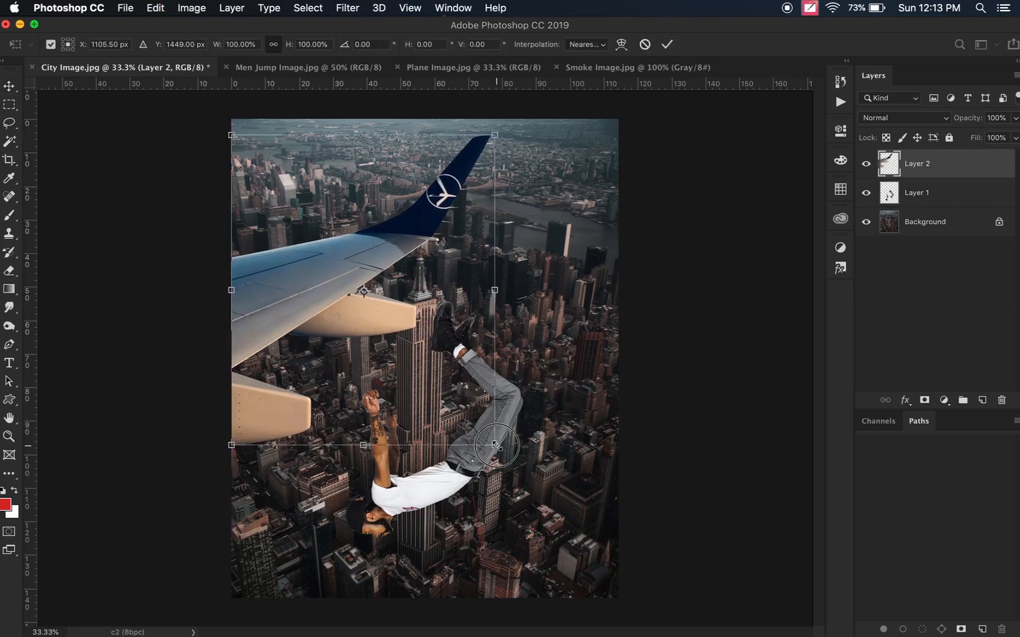
drag(494, 445, 434, 374)
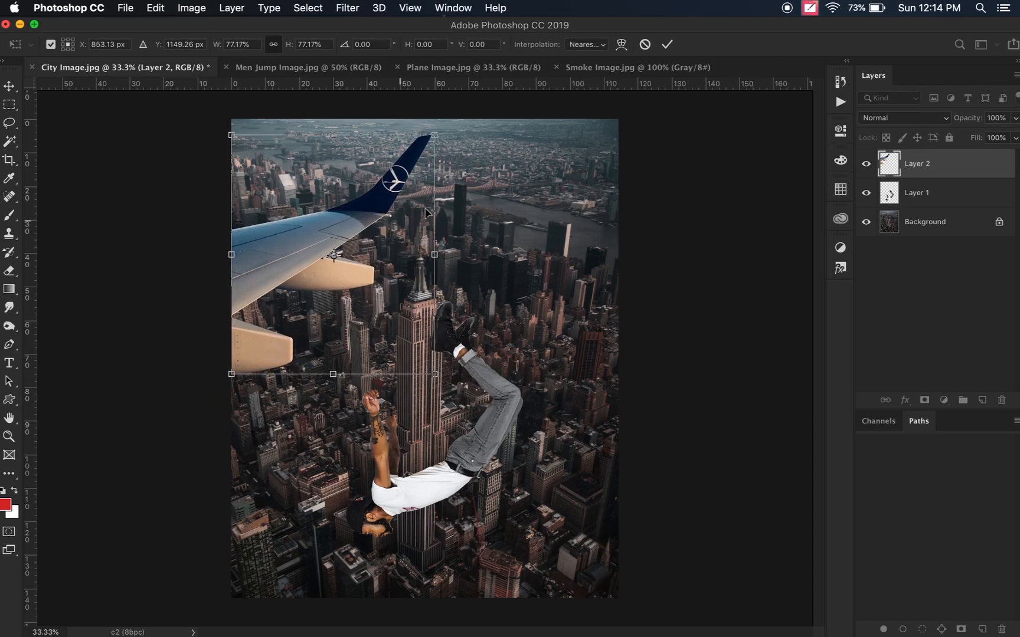
key(Return)
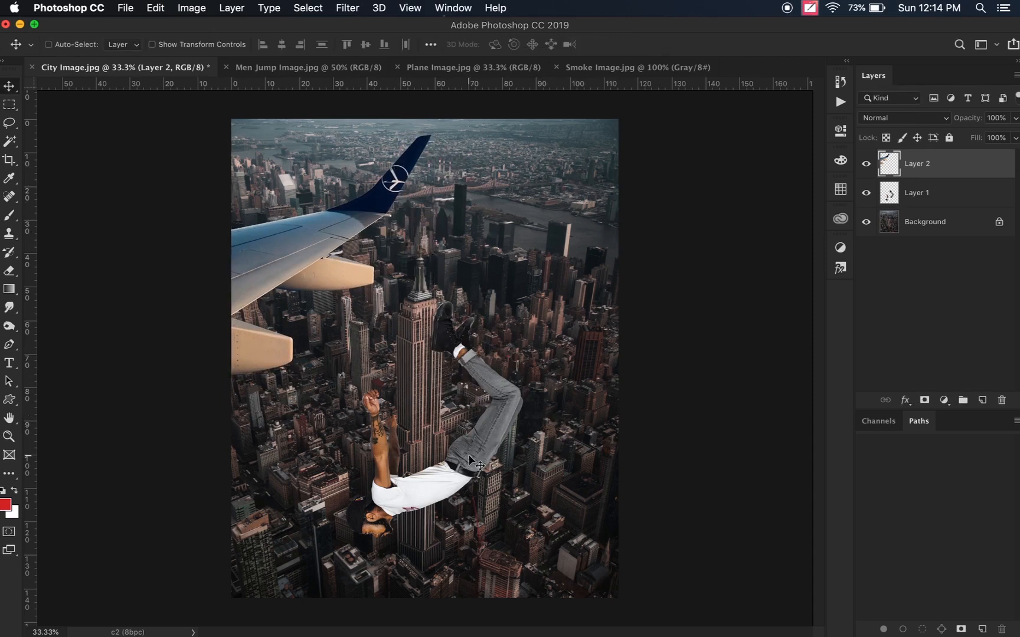
- Select the man's layer and flip it horizontally with Free Transform
right_click(451, 471)
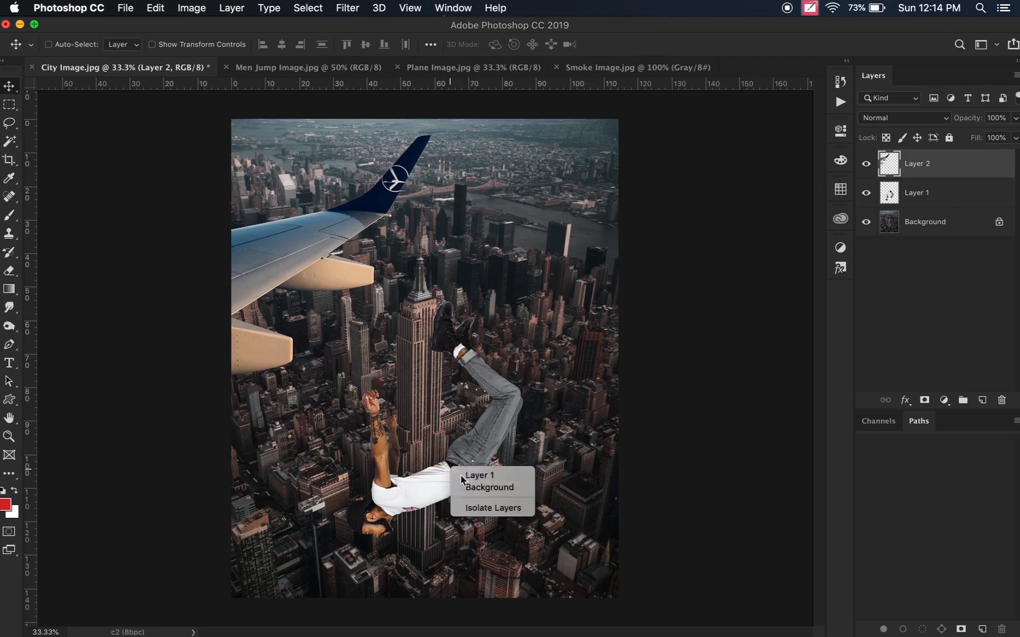
click(469, 478)
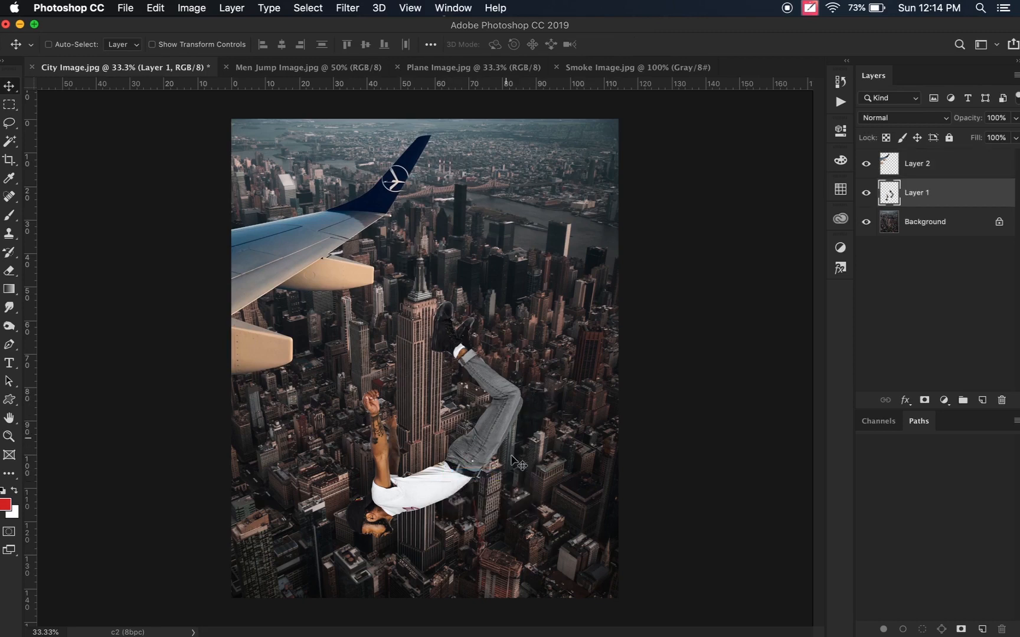
key(super+t)
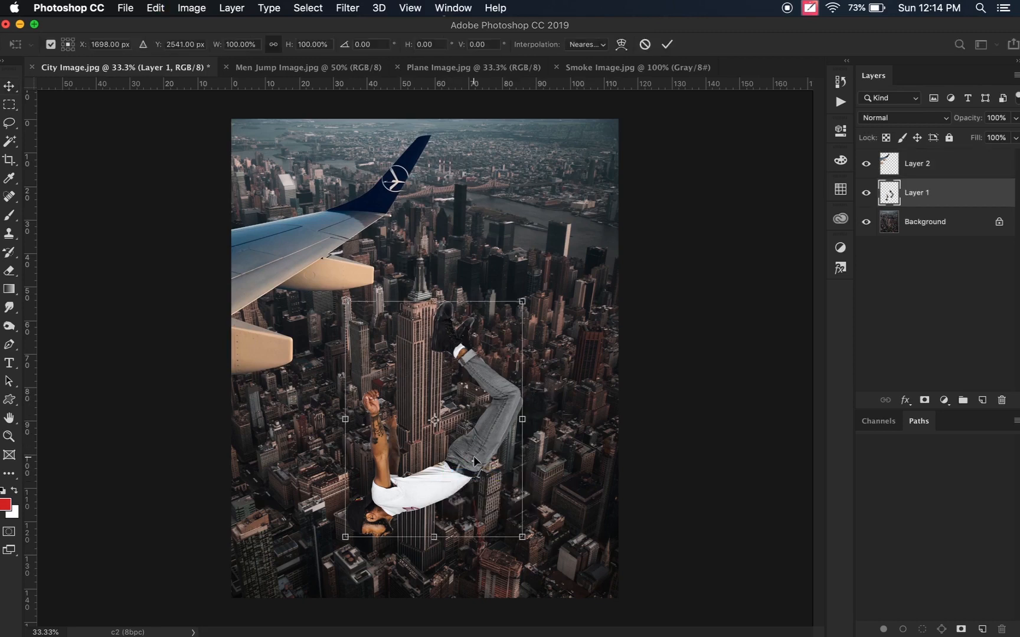
right_click(463, 467)
click(541, 613)
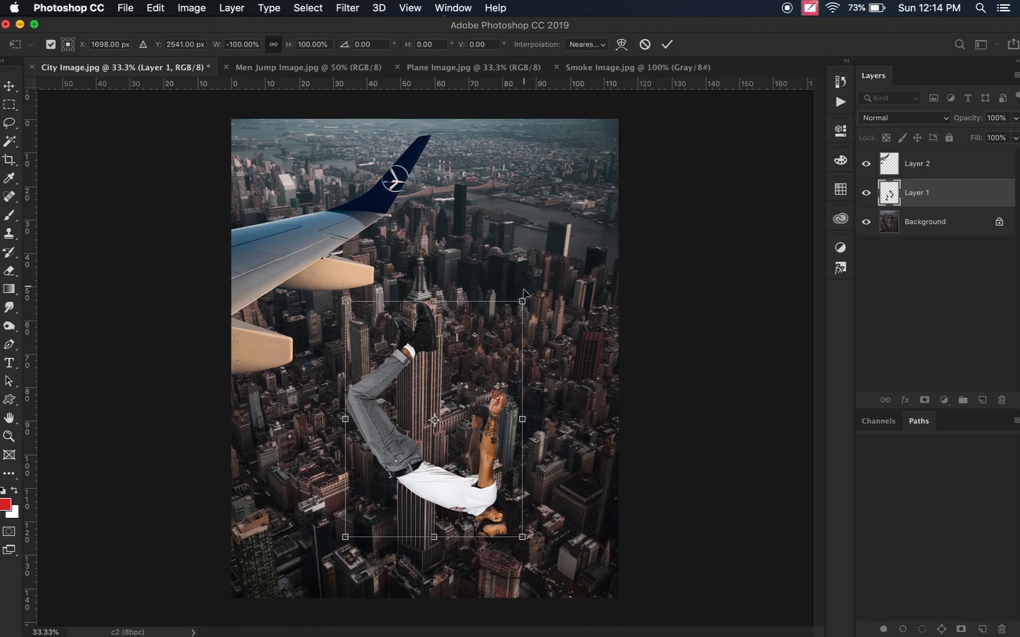
- Scale the flipped man down to about 74% and position him below the wing, in front of the tall tower
drag(523, 302, 472, 355)
mouse_move(412, 393)
mouse_down()
mouse_move(394, 375)
mouse_move(407, 368)
mouse_move(381, 375)
mouse_move(394, 367)
mouse_move(420, 391)
mouse_up()
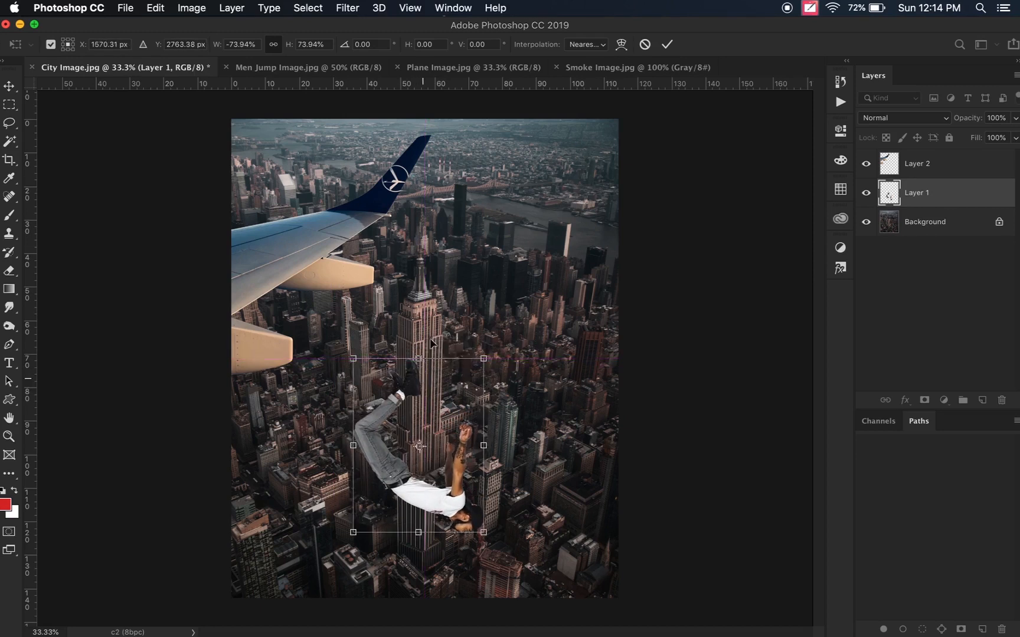
key(Return)
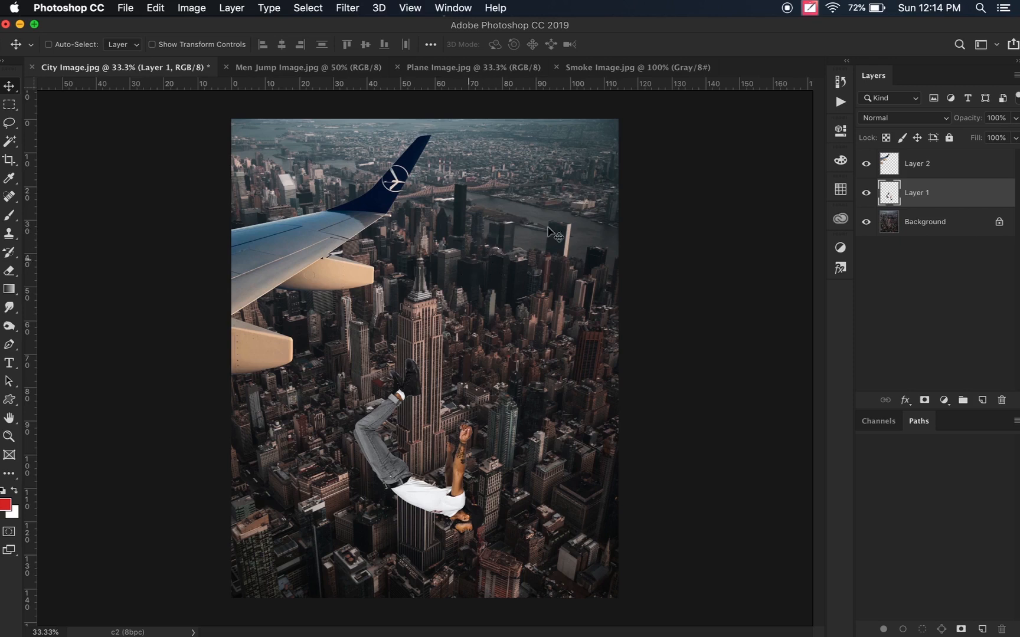
- Add a Curves adjustment layer directly above the Background and lower the shadow part of the RGB curve slightly
click(901, 223)
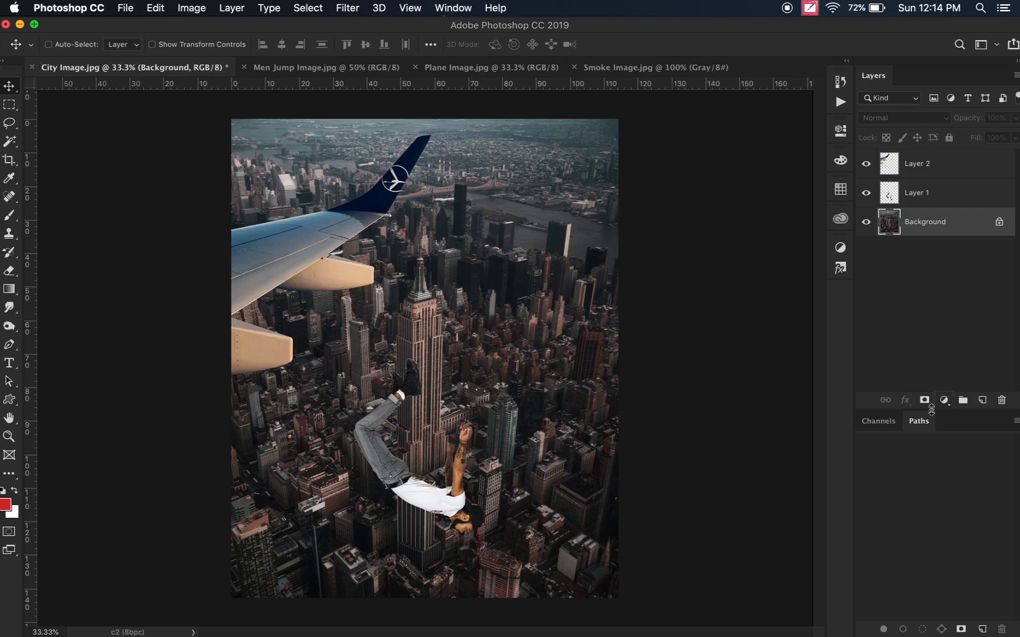
click(886, 422)
click(944, 401)
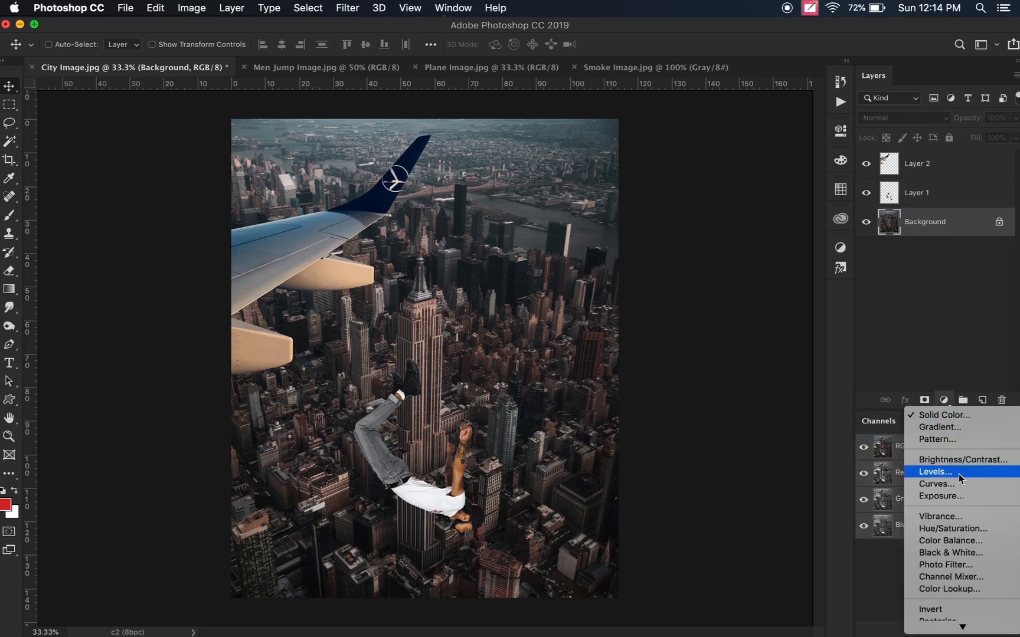
click(938, 484)
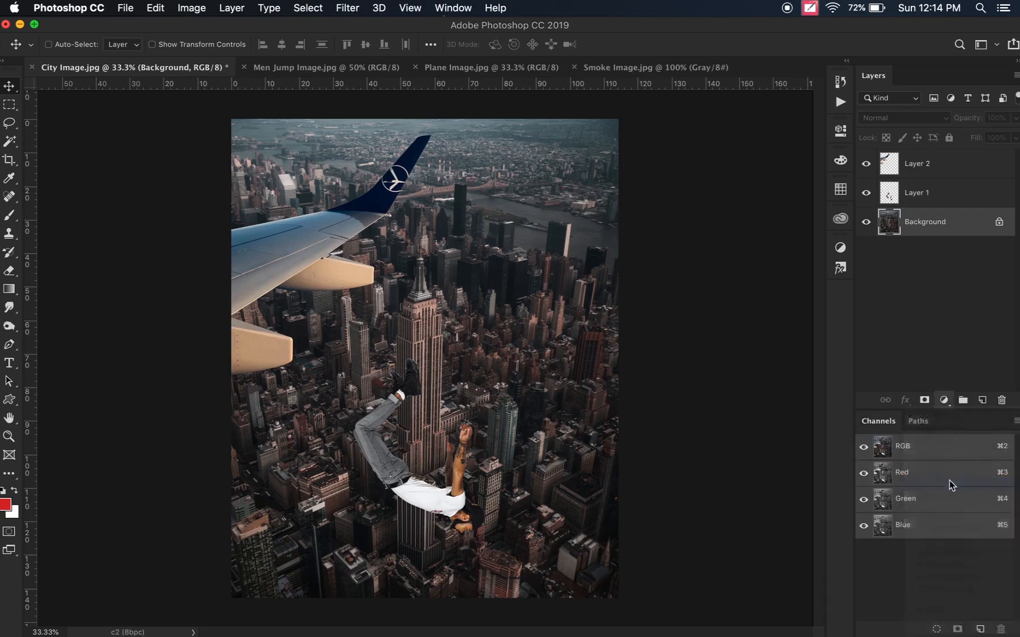
drag(680, 318, 687, 324)
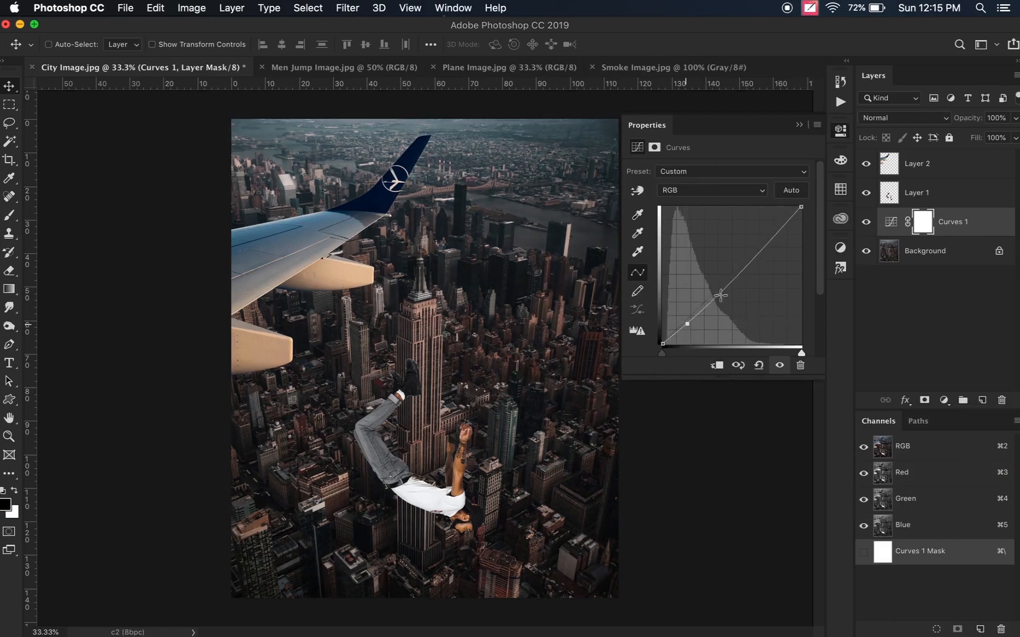
- Raise the highlight part of the RGB curve, nudge its shadow point up slightly, and compare the city with and without the Curves adjustment
drag(781, 230, 774, 227)
drag(689, 322, 692, 319)
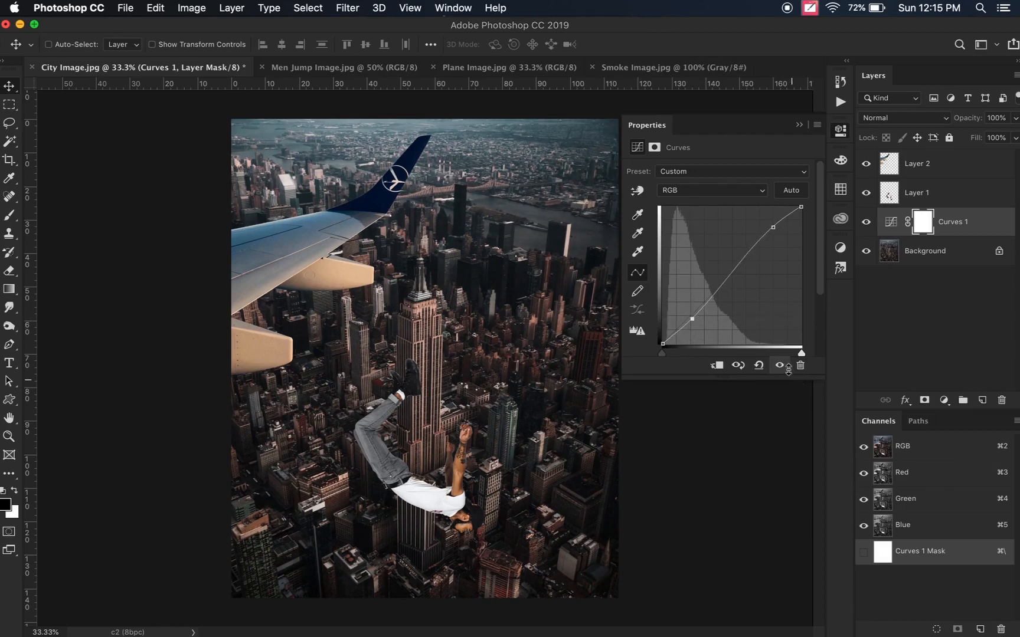
click(779, 366)
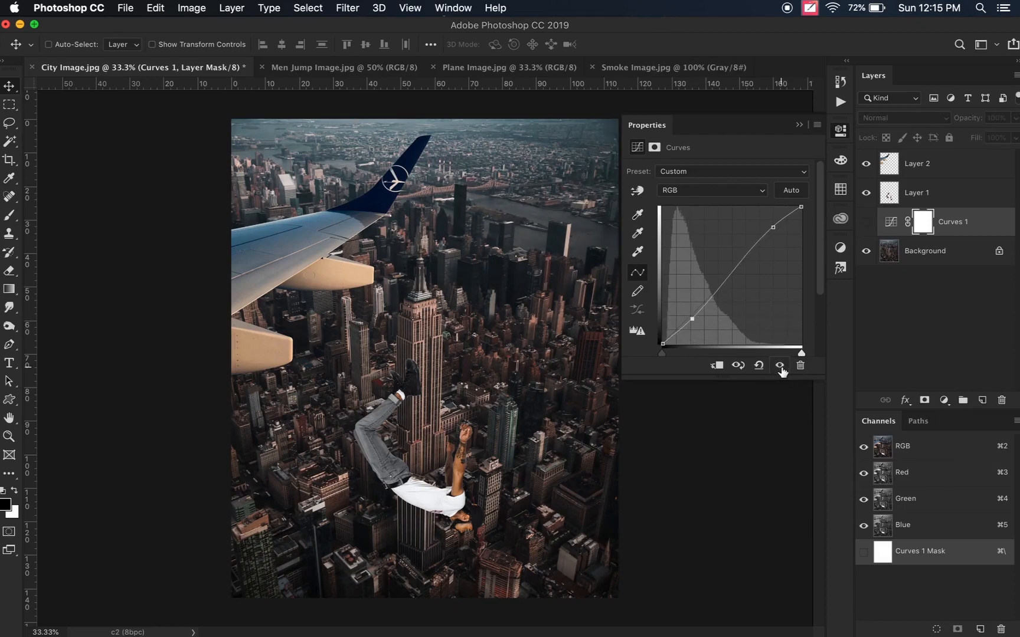
click(780, 366)
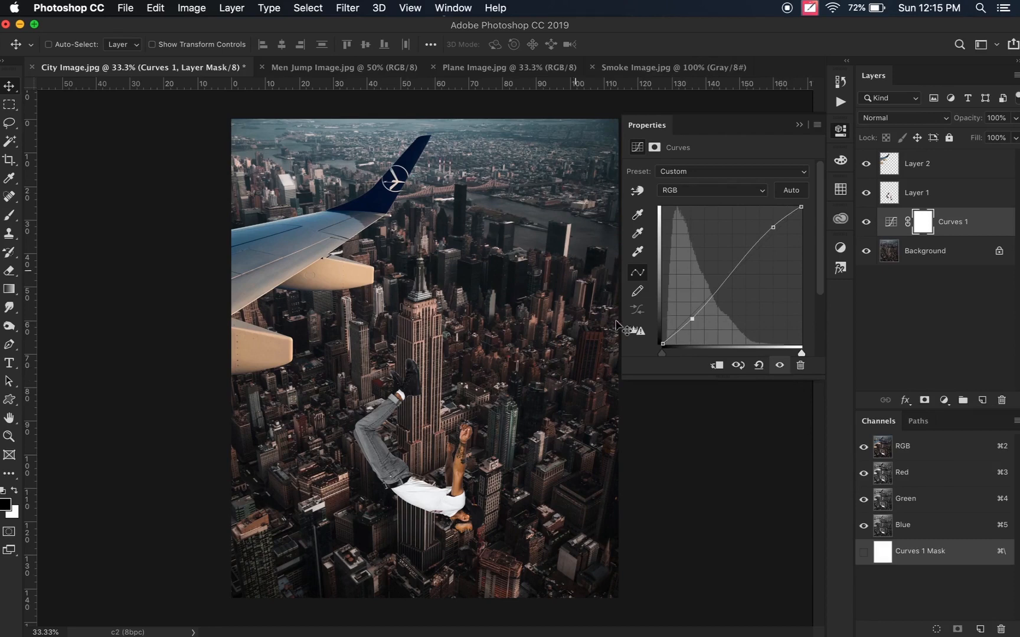
- Lift the black point of the RGB curve to fade the shadows and fine-tune the shadow and highlight points into a steeper S-curve
click(662, 344)
click(663, 346)
drag(663, 346, 701, 313)
drag(774, 229, 766, 232)
click(705, 312)
mouse_move(706, 311)
mouse_down()
mouse_move(714, 295)
mouse_move(709, 309)
mouse_up()
click(663, 338)
drag(663, 337, 664, 333)
click(780, 366)
click(780, 366)
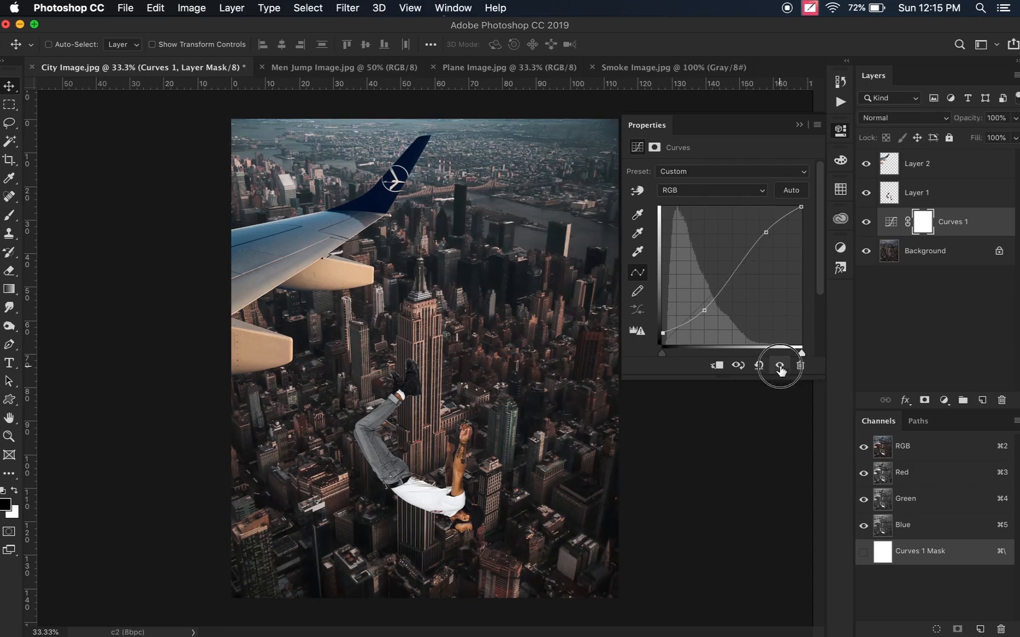
click(799, 126)
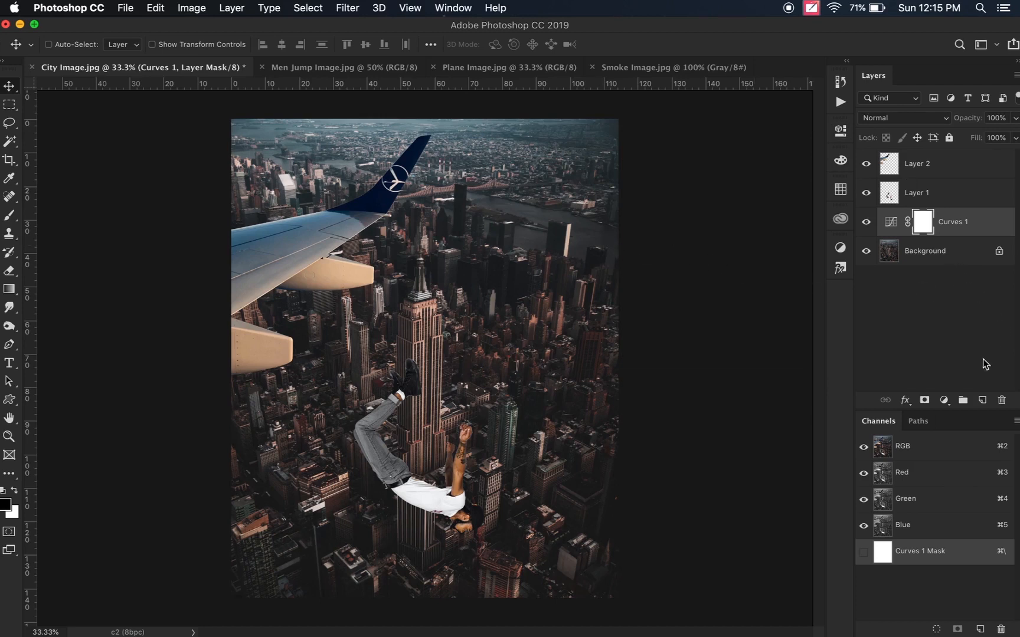
- Add a Photo Filter adjustment layer directly above the Background using Warming Filter (85) and adjust its density
click(949, 254)
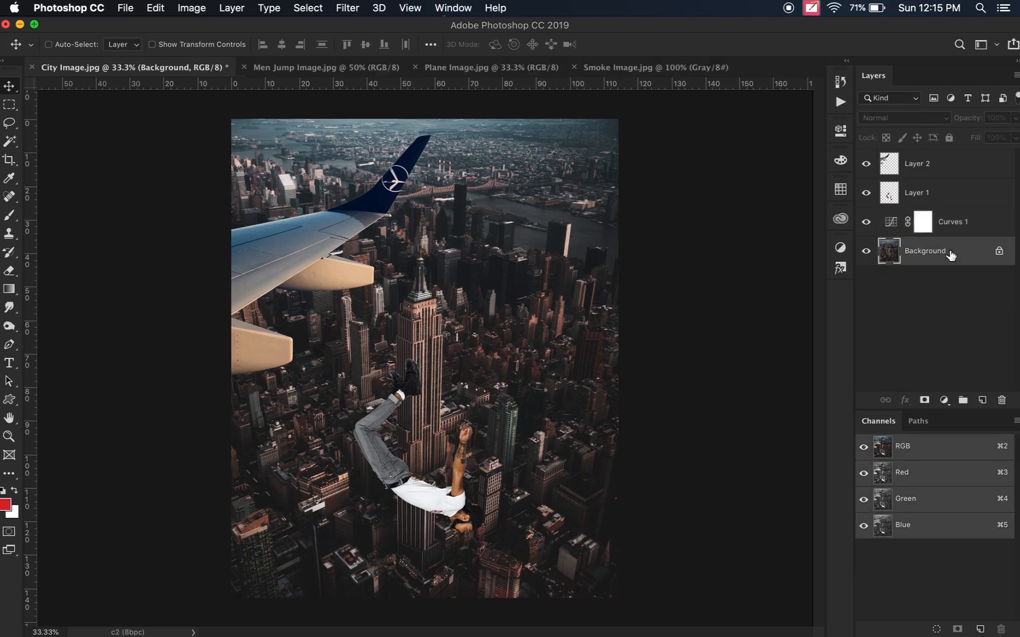
click(945, 402)
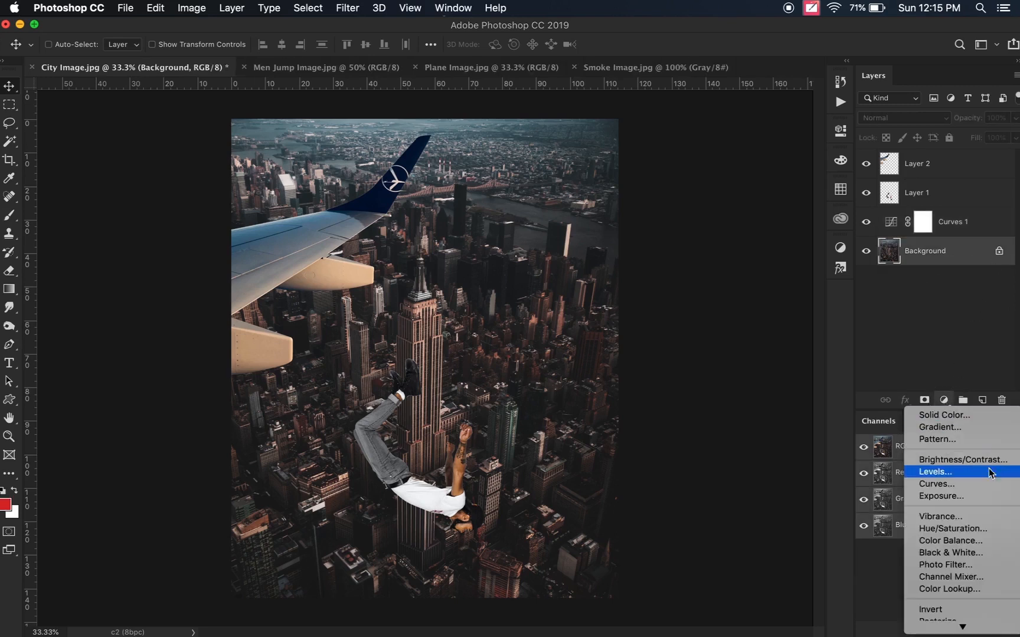
click(963, 568)
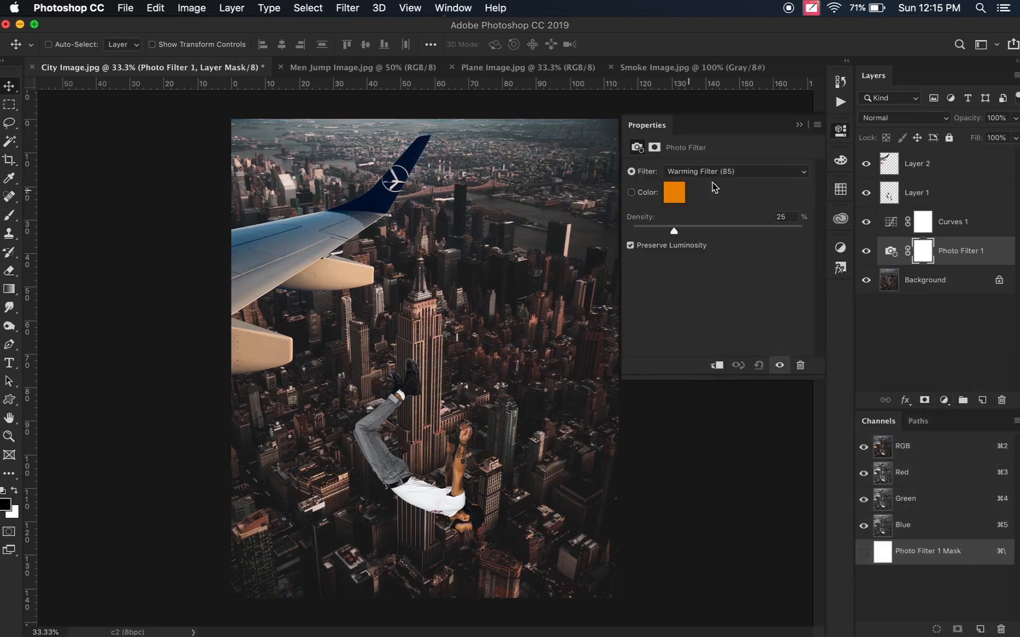
click(726, 171)
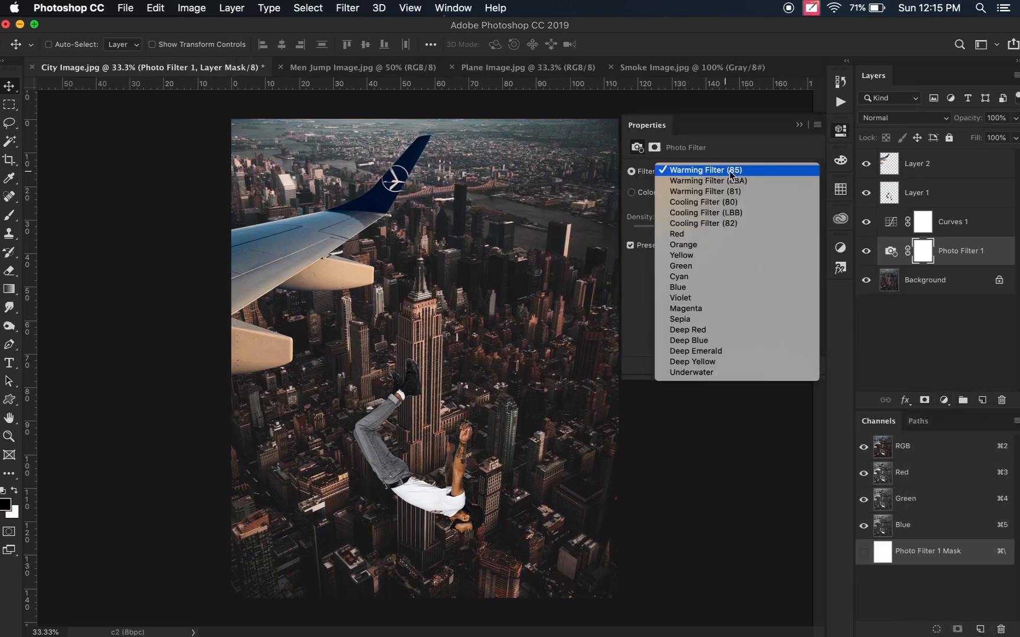
click(752, 170)
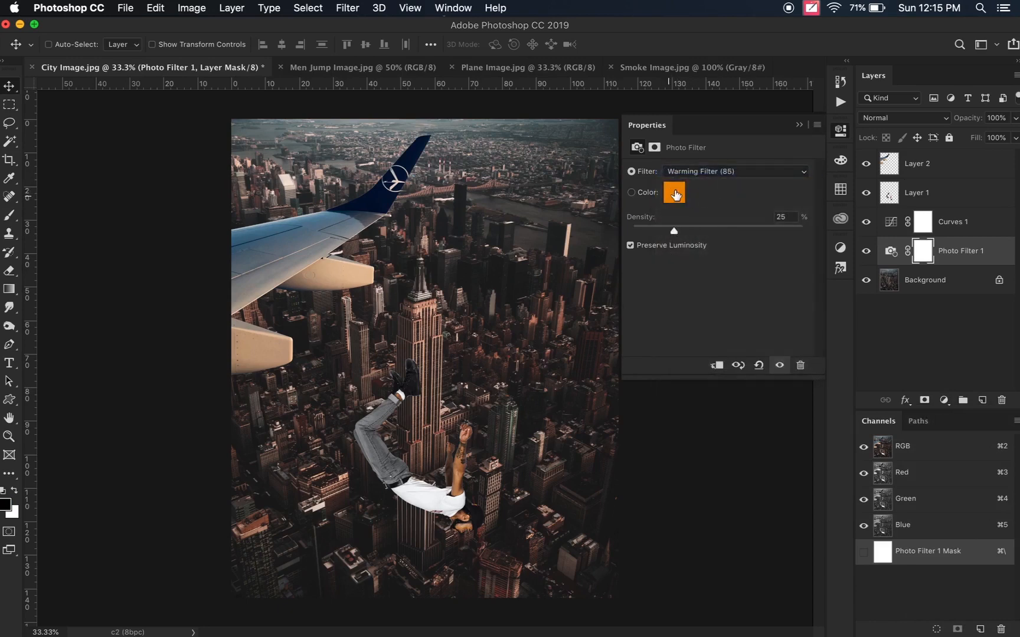
drag(688, 234, 687, 232)
drag(790, 219, 730, 219)
text(3)
click(799, 125)
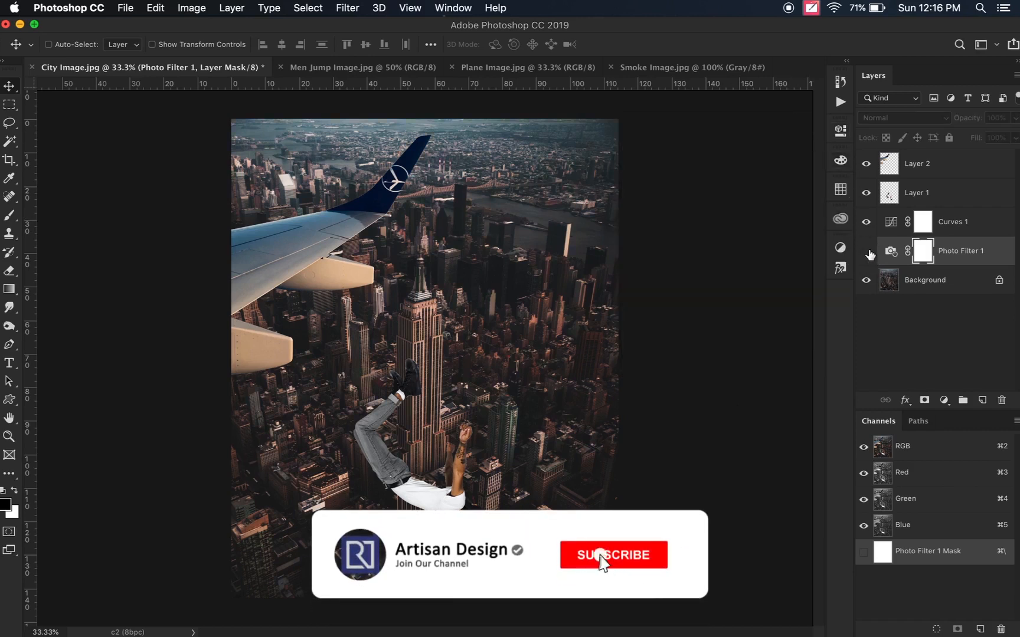
- Move the Photo Filter layer above the Curves layer and set its opacity to 80%, keeping the Normal blend mode
drag(995, 260, 1002, 221)
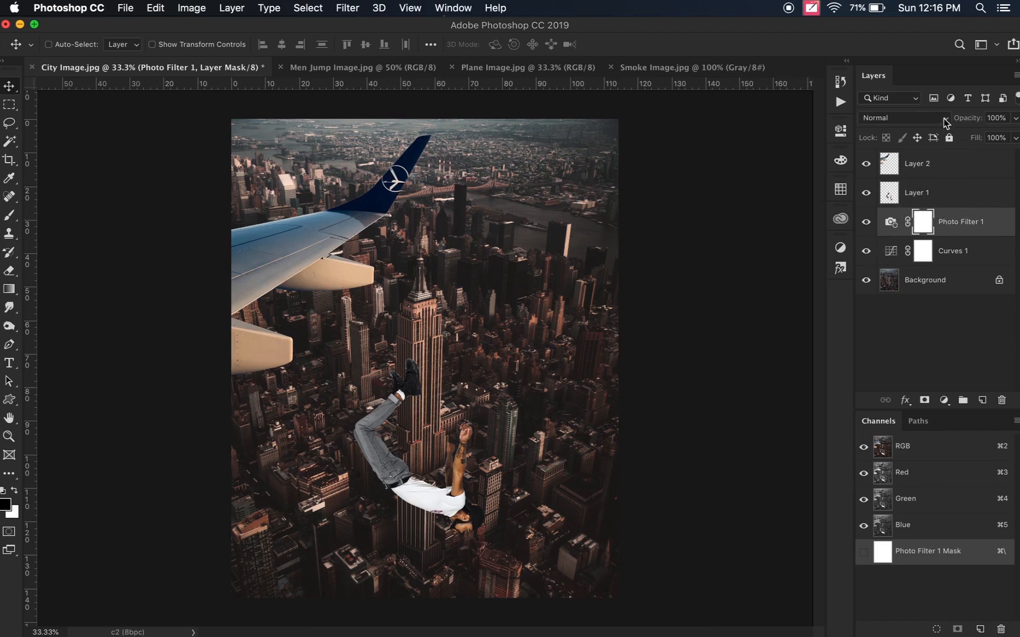
click(944, 119)
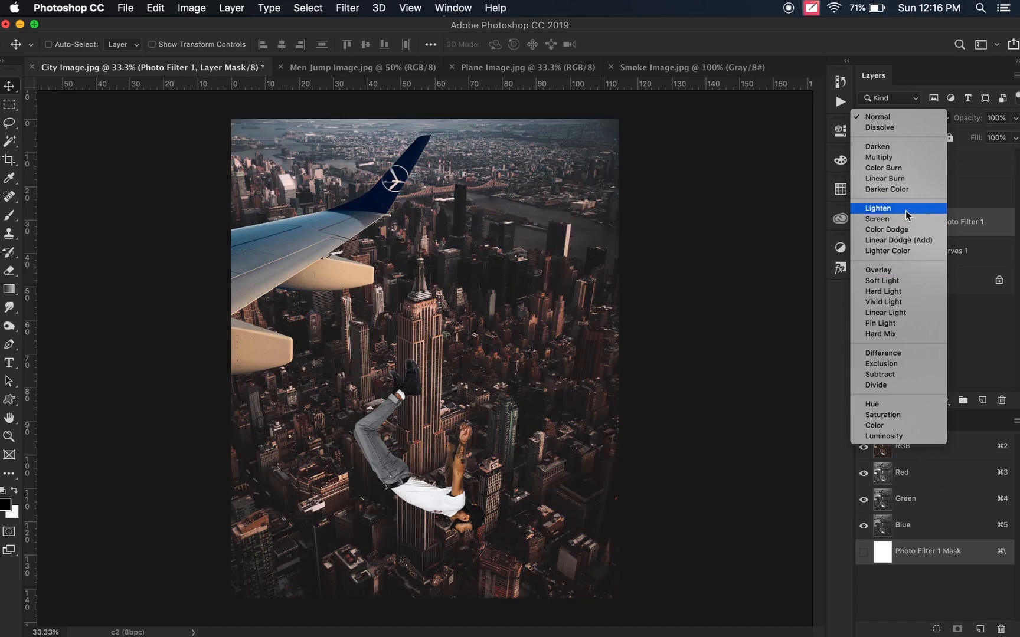
click(997, 224)
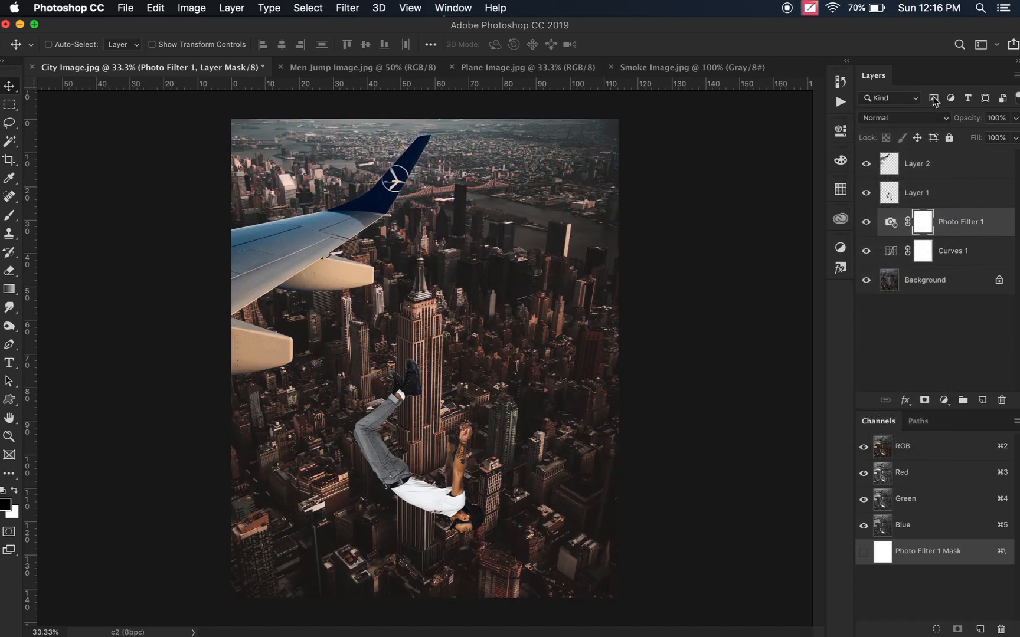
click(931, 118)
click(931, 118)
click(1014, 122)
drag(1010, 137, 1003, 138)
click(998, 222)
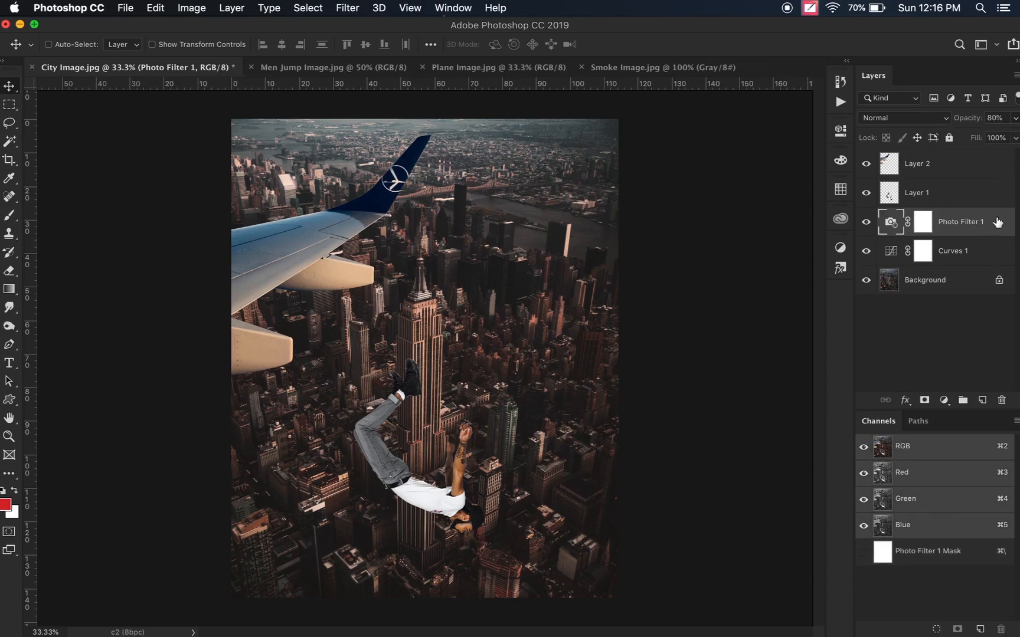
click(866, 227)
- Add a Gradient Fill layer above the Photo Filter and change the first color stop of the color-to-transparent gradient to yellow-orange
click(944, 401)
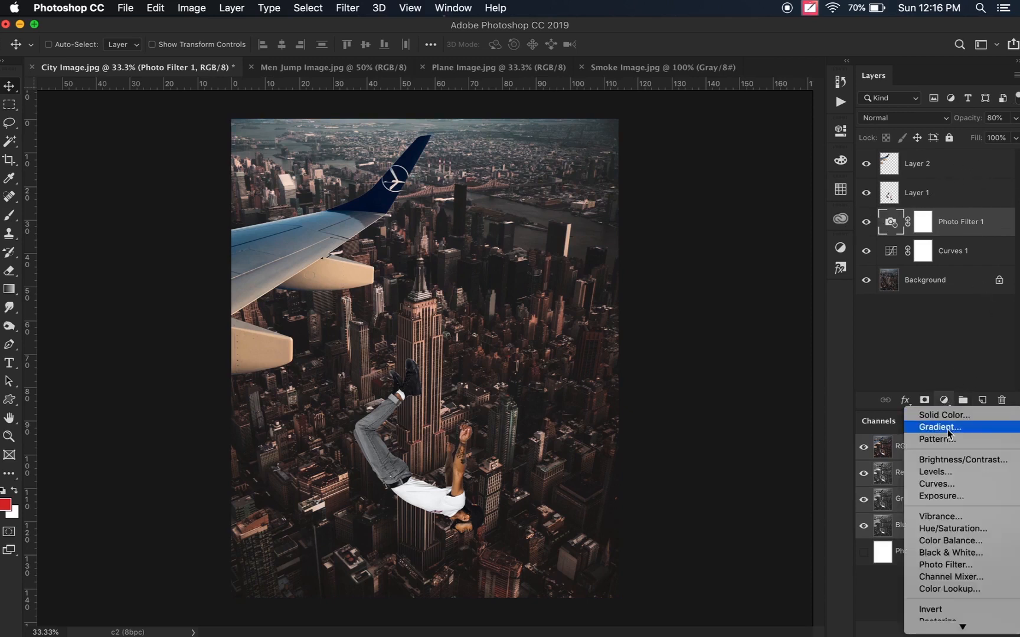
click(946, 430)
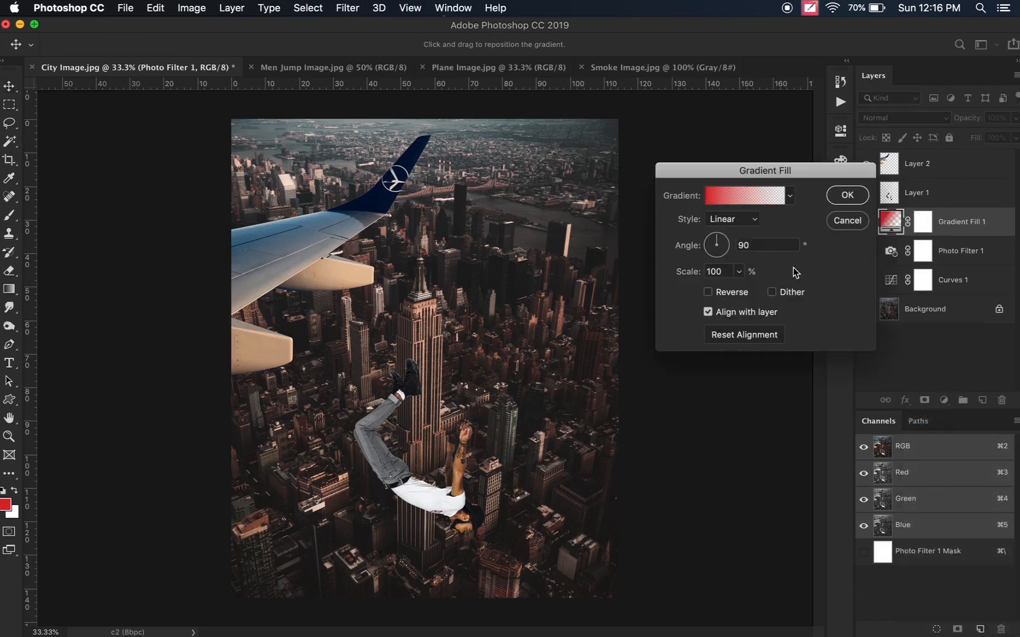
click(743, 199)
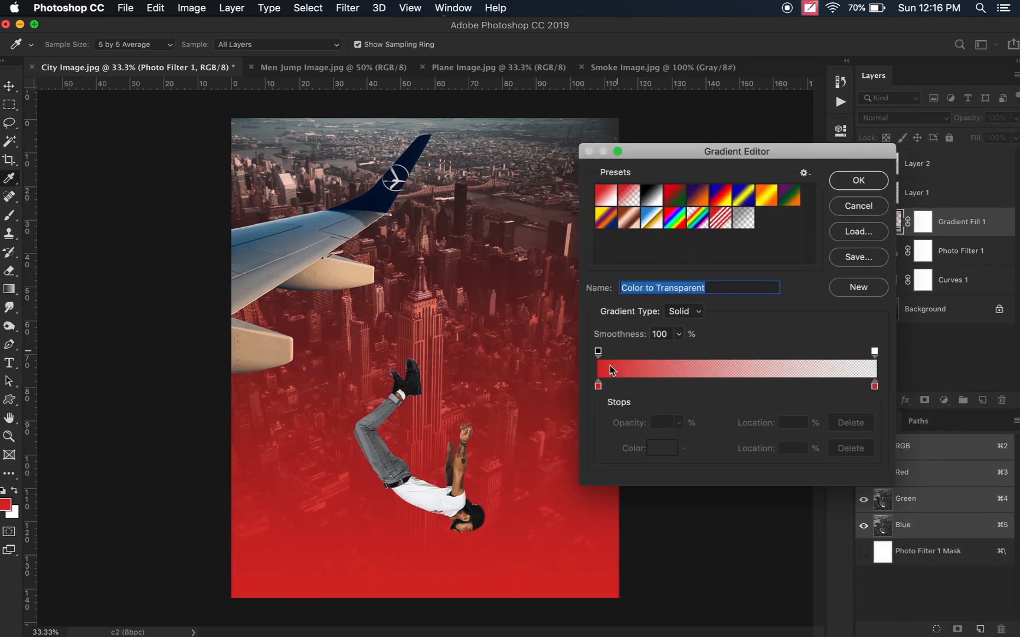
click(598, 386)
click(662, 448)
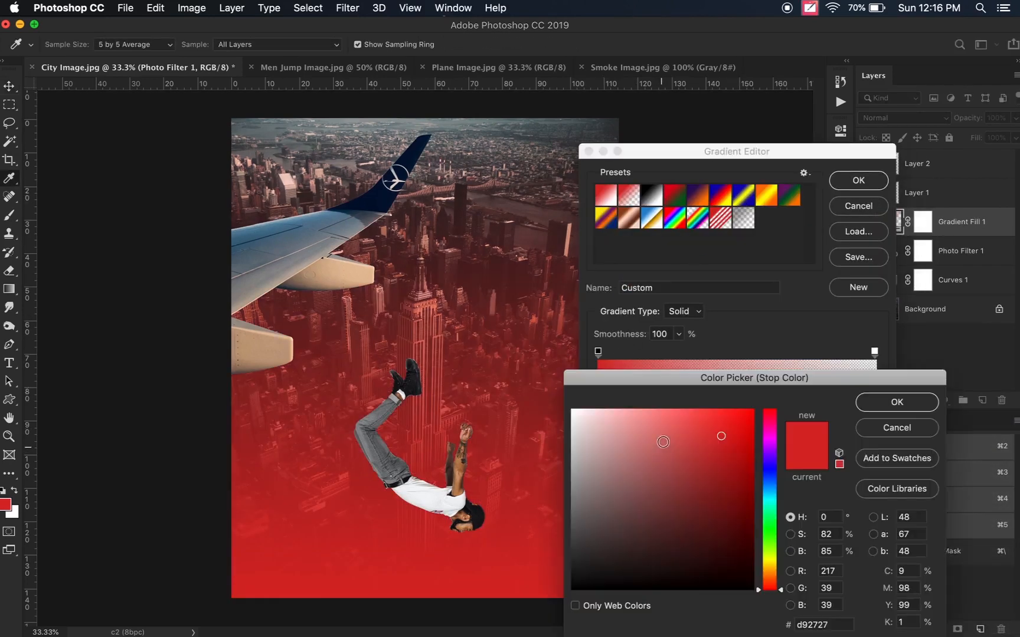
drag(771, 587, 770, 568)
drag(740, 421, 743, 409)
click(872, 402)
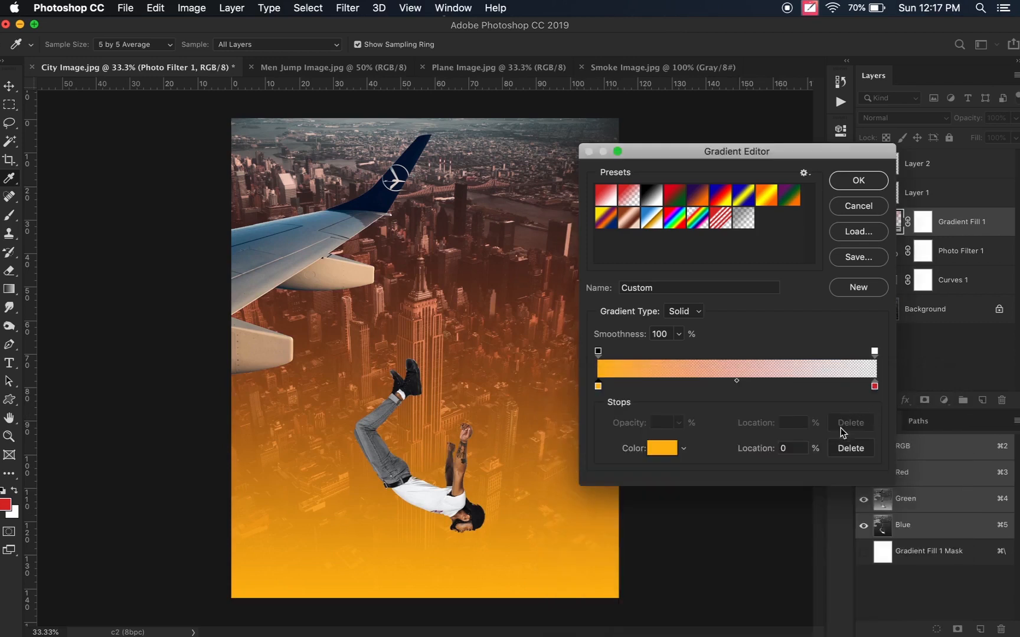
- Set the gradient's end color stop to orange ff6600, move it to the 37% location, and accept the gradient
click(874, 387)
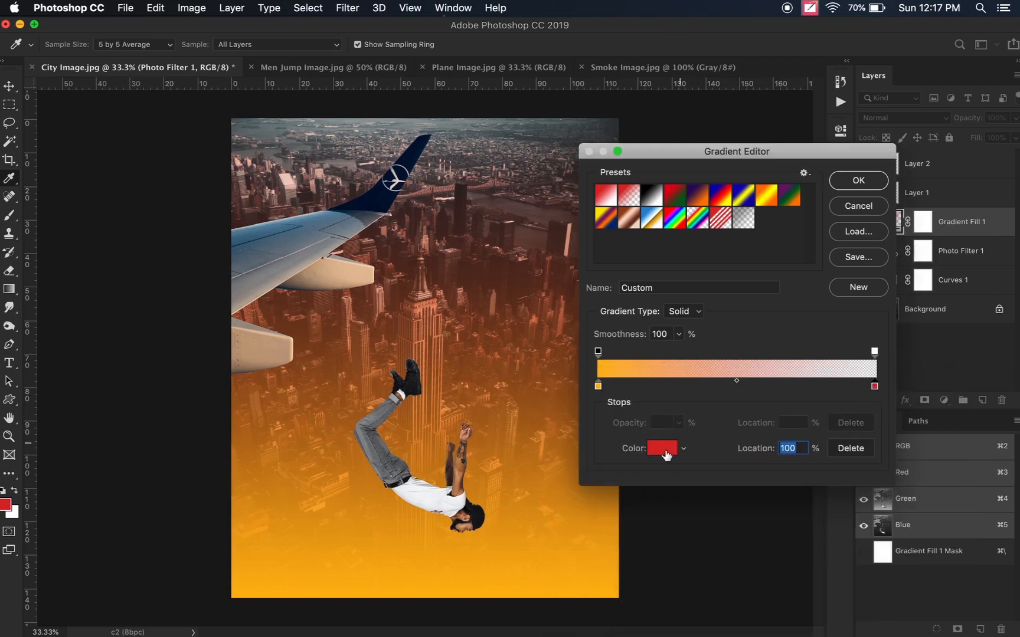
click(662, 449)
drag(780, 590, 780, 578)
drag(750, 418, 768, 402)
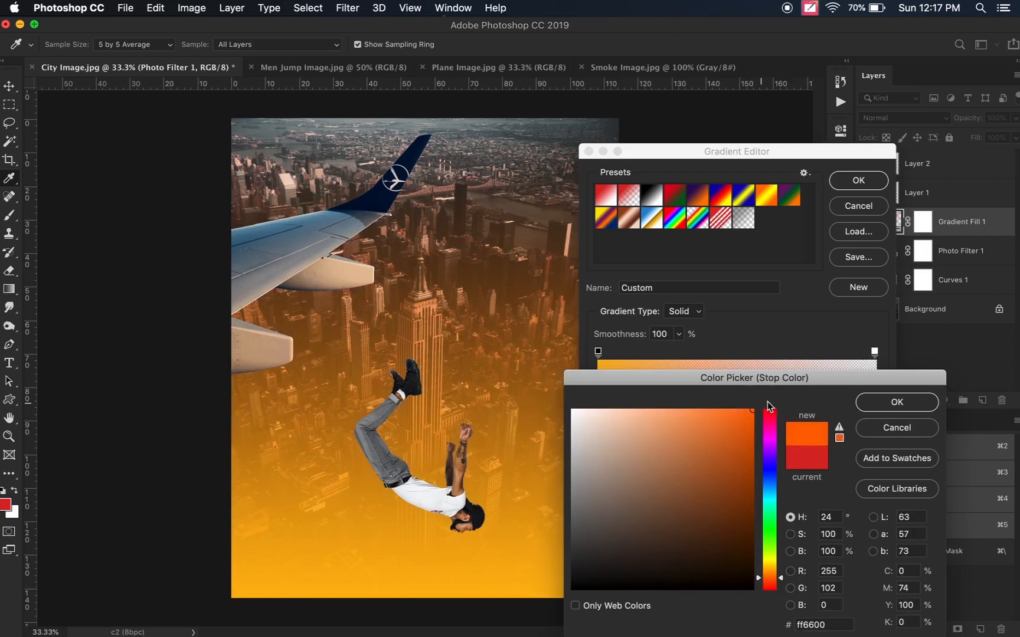
click(897, 402)
drag(877, 389, 702, 390)
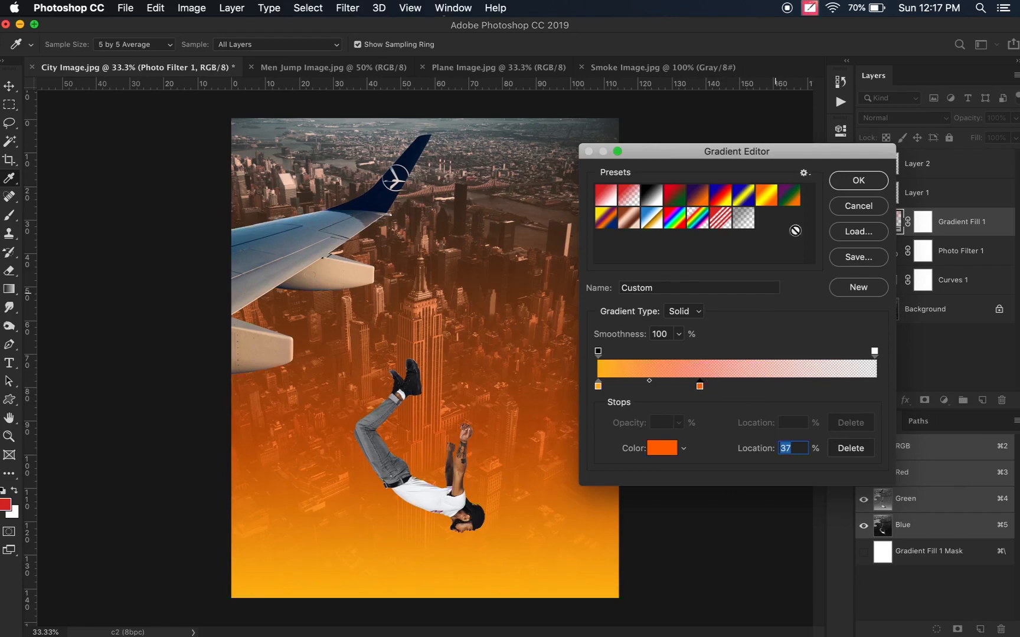
click(859, 186)
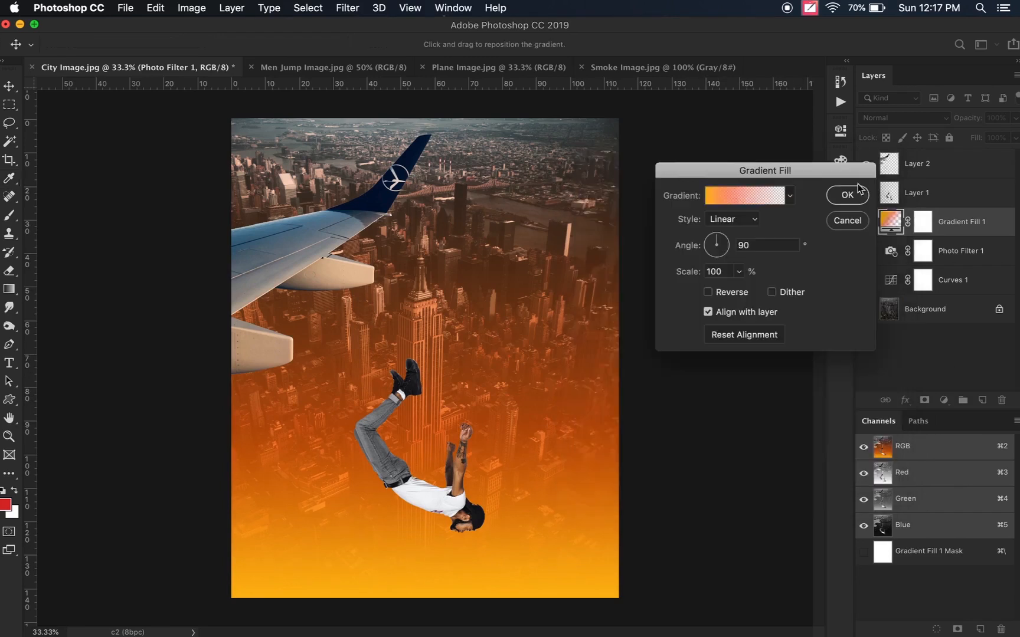
- Make the gradient fill Radial, place its center in the upper-left corner of the picture, and set its scale to 153%
click(755, 222)
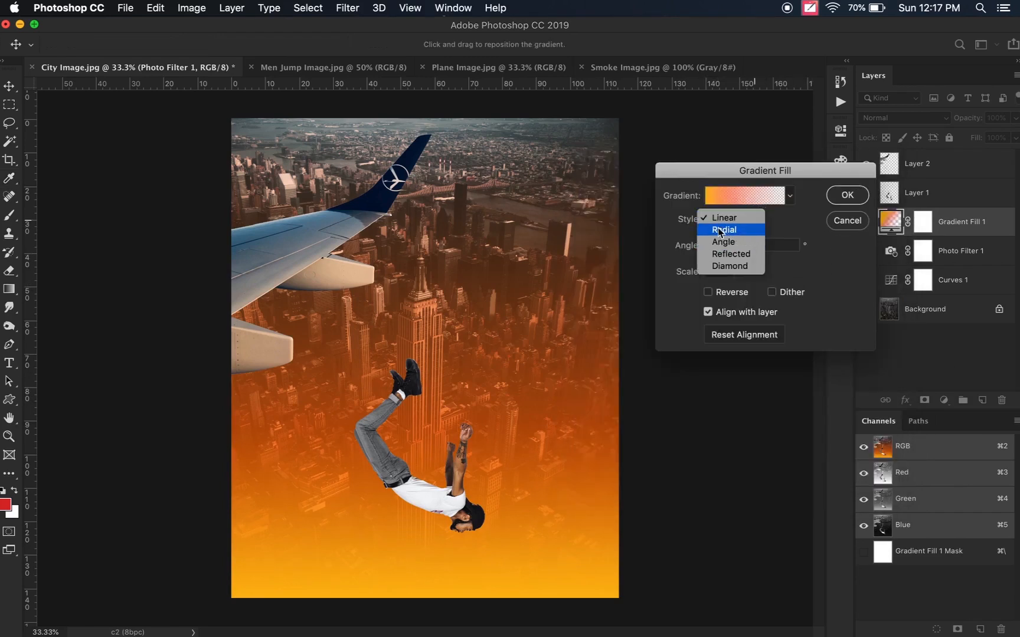
click(731, 232)
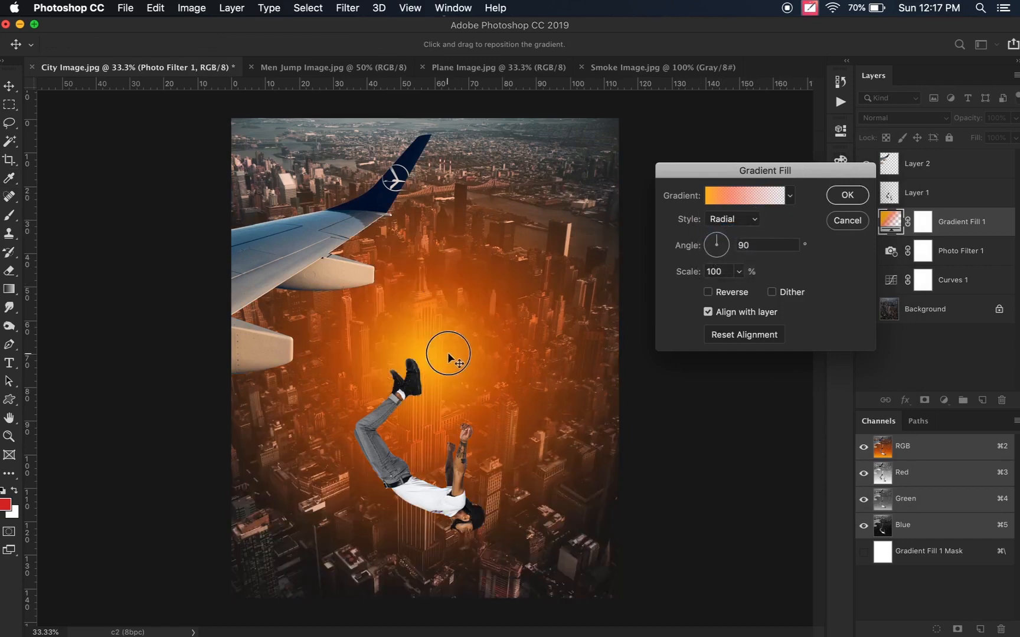
drag(449, 357, 255, 120)
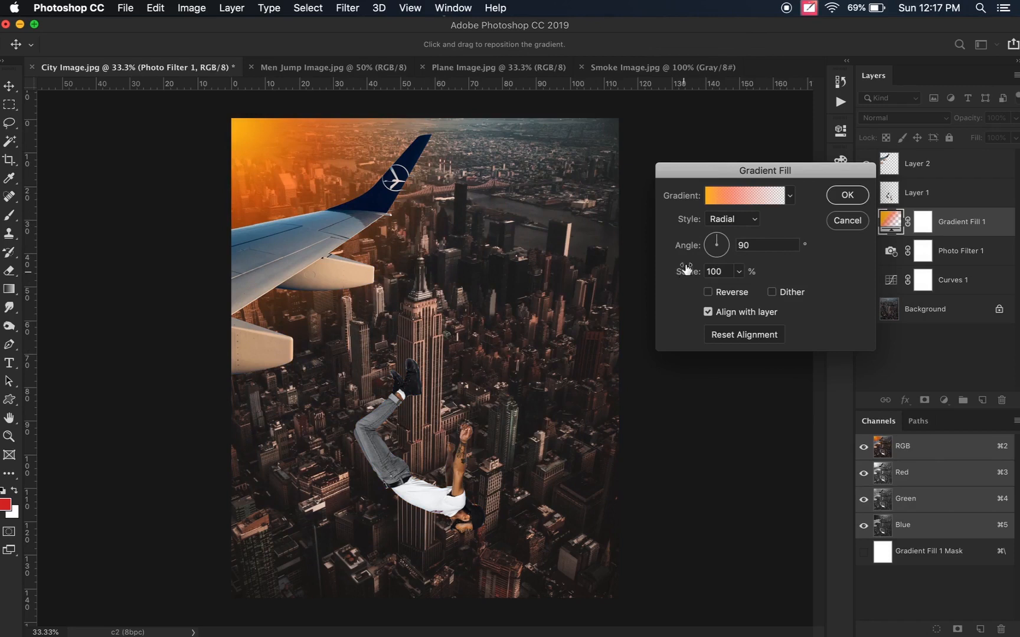
drag(688, 276, 729, 277)
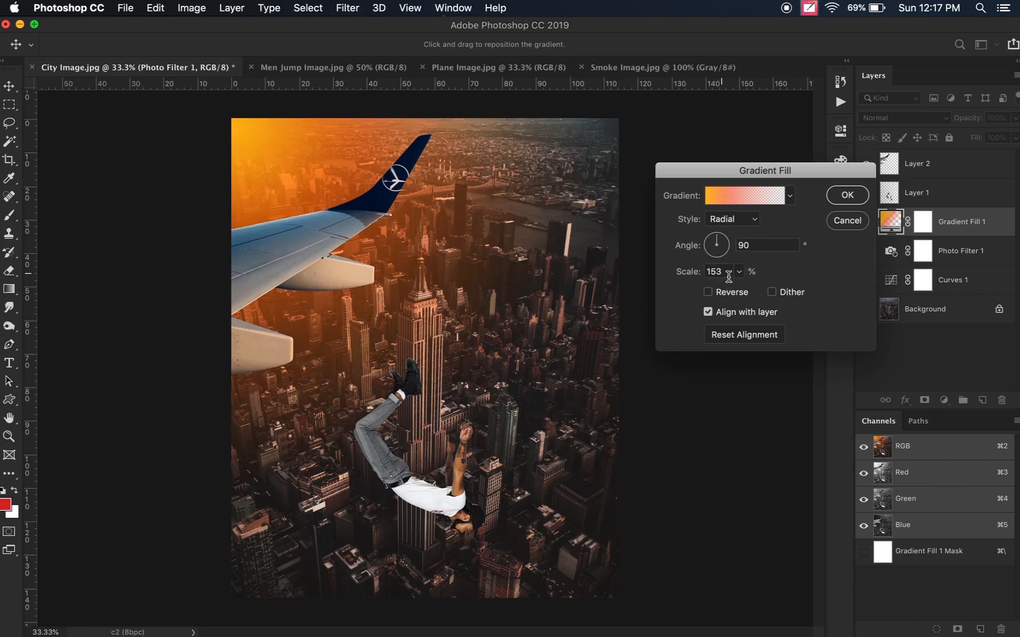
click(848, 196)
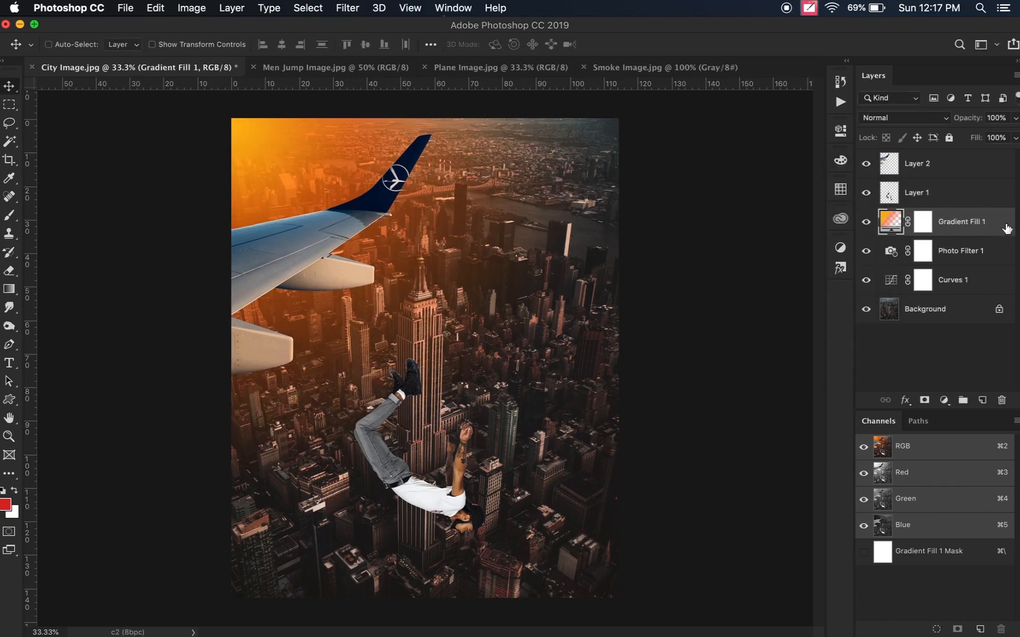
- Move the Gradient Fill layer to the top of the layer stack and set its blend mode to Screen
drag(1004, 226, 1001, 159)
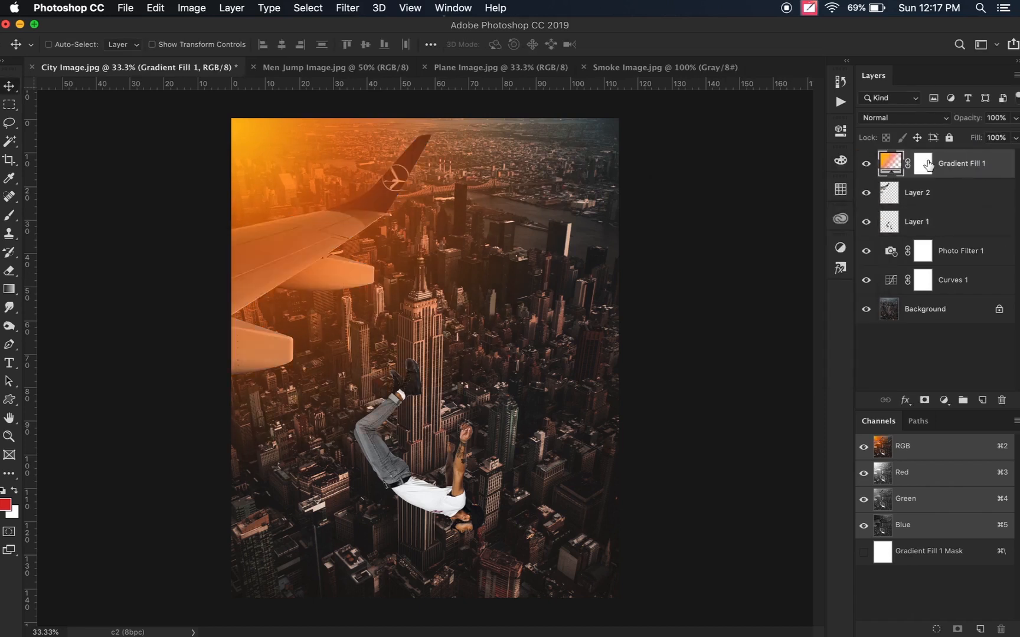
click(947, 120)
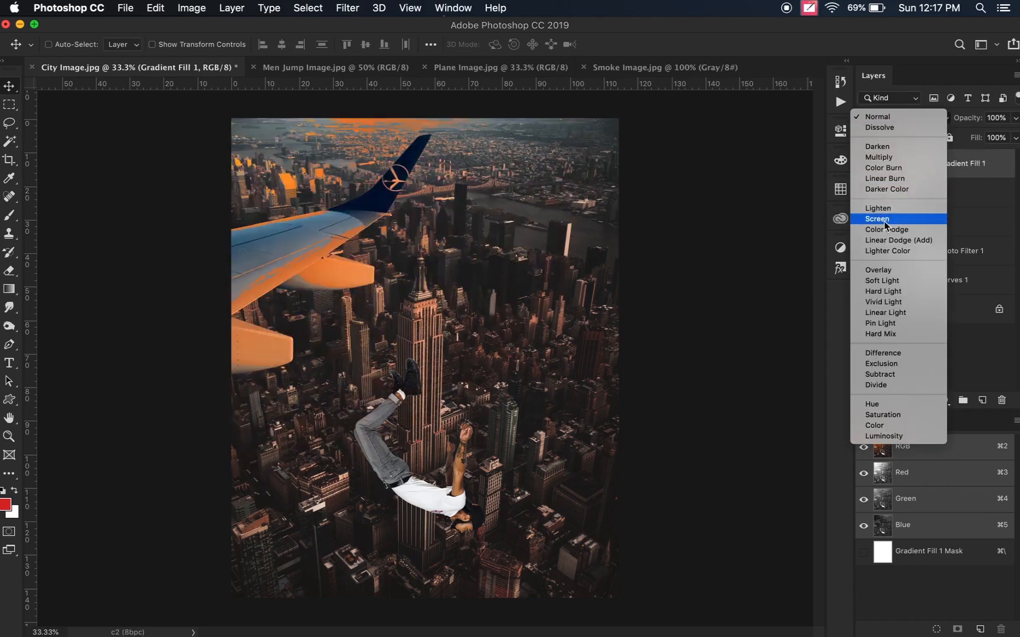
click(891, 220)
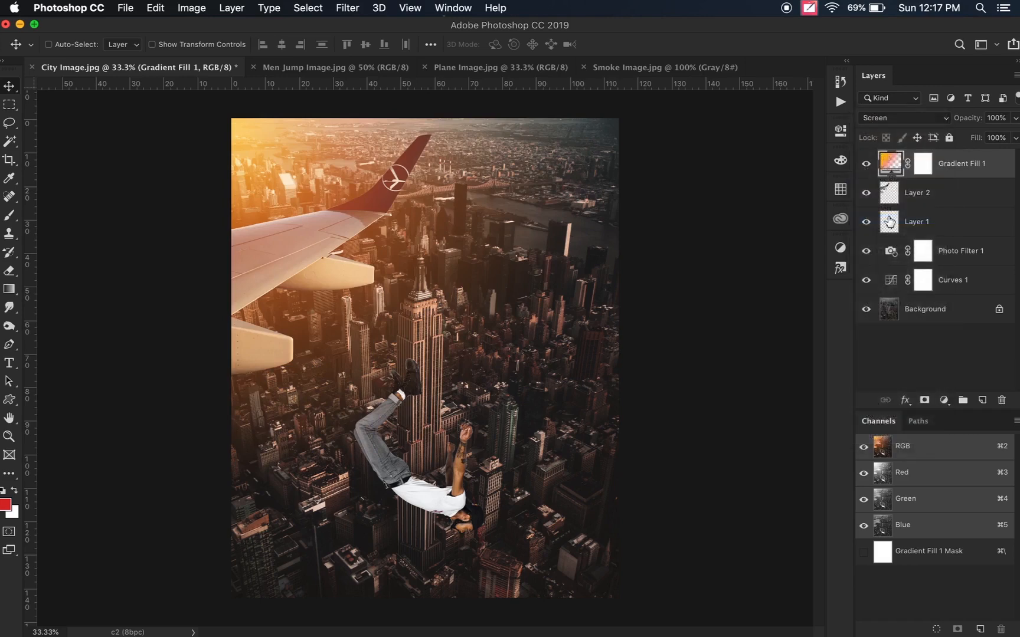
- Set the Gradient Fill layer's Blend If underlying range to 10/47 for shadows and 215/246 for highlights, comparing with the preview off
double_click(1004, 167)
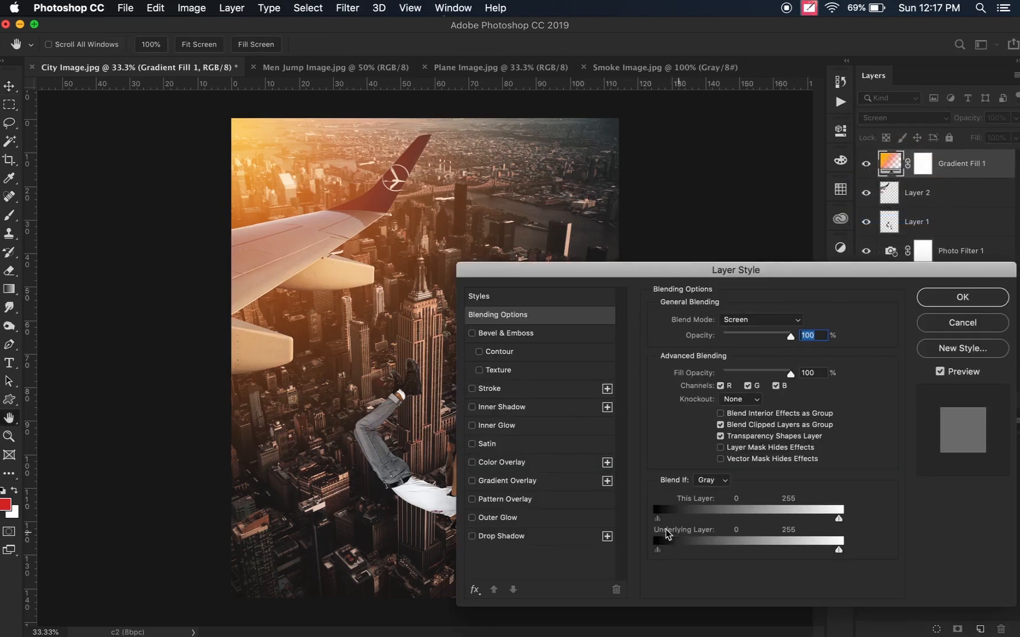
drag(658, 551, 694, 553)
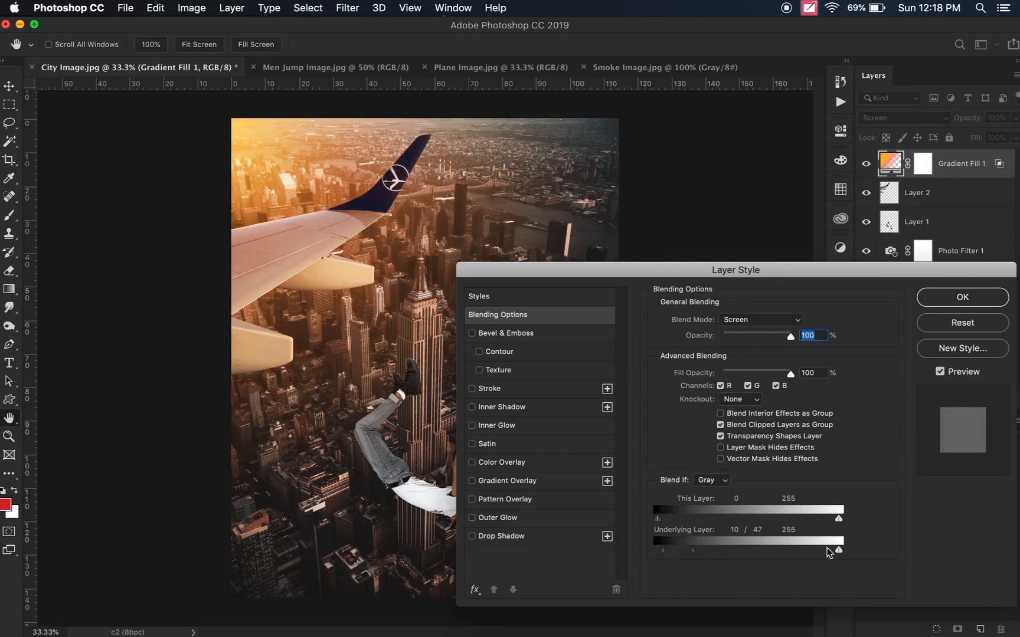
drag(838, 551, 812, 553)
click(944, 374)
click(944, 374)
click(944, 374)
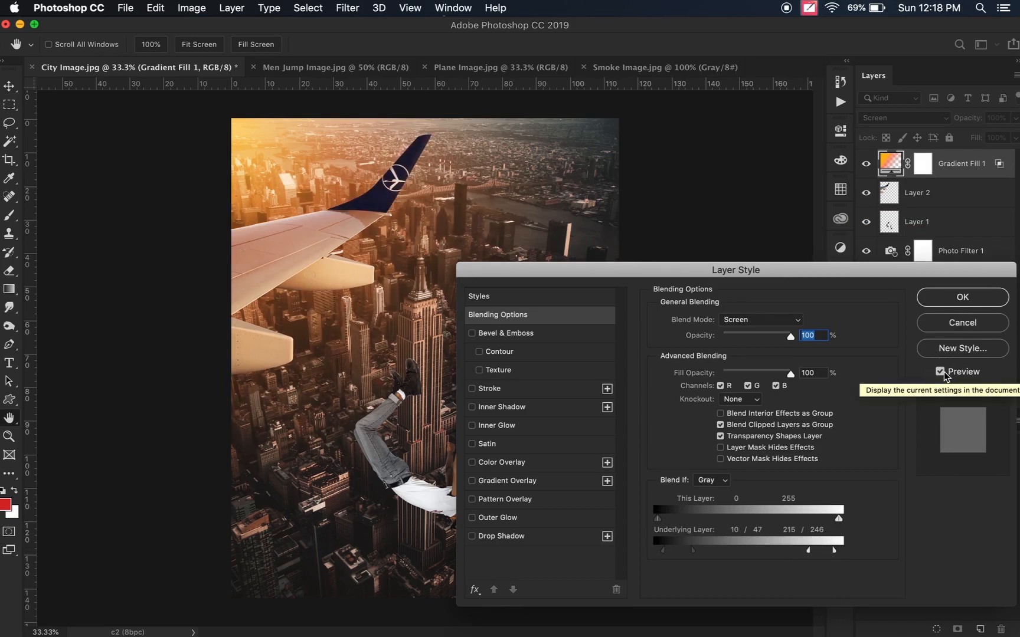
click(945, 374)
click(944, 374)
click(963, 298)
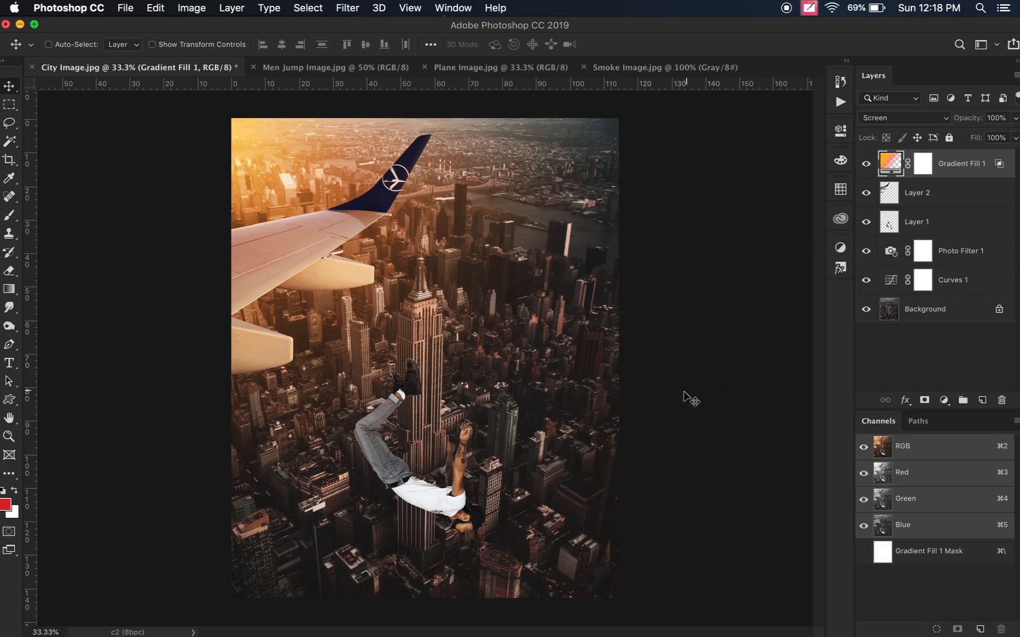
- Convert the falling man's layer, Layer 1, for smart filters
right_click(425, 495)
click(431, 499)
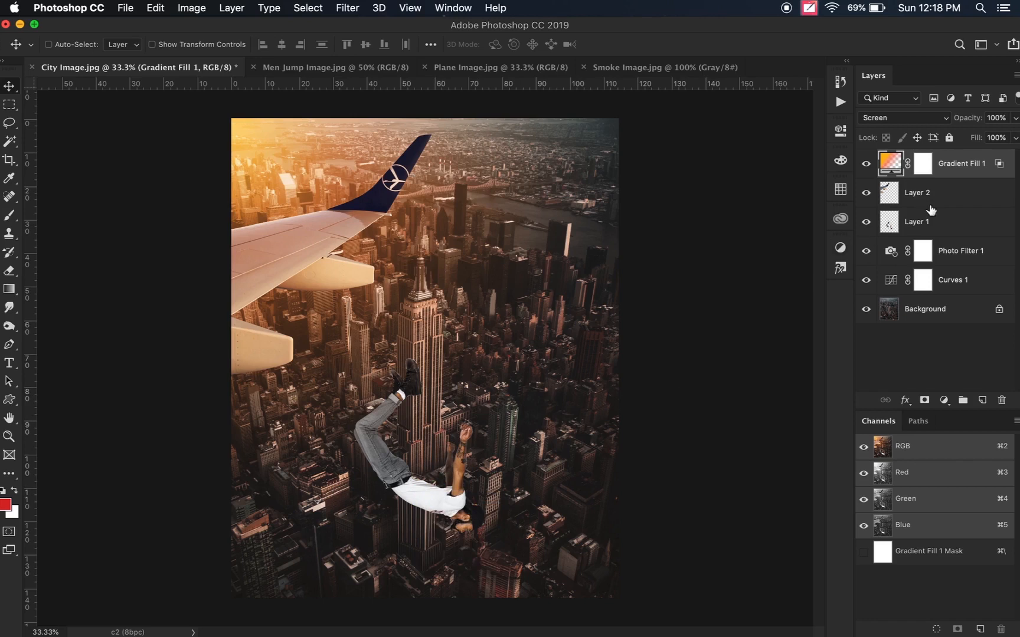
click(943, 224)
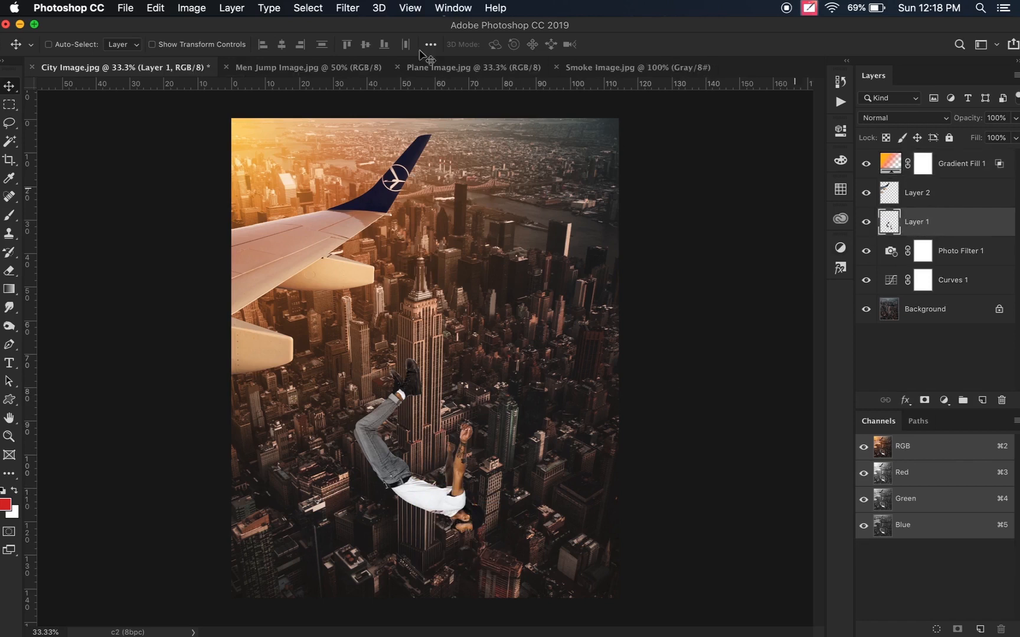
click(348, 8)
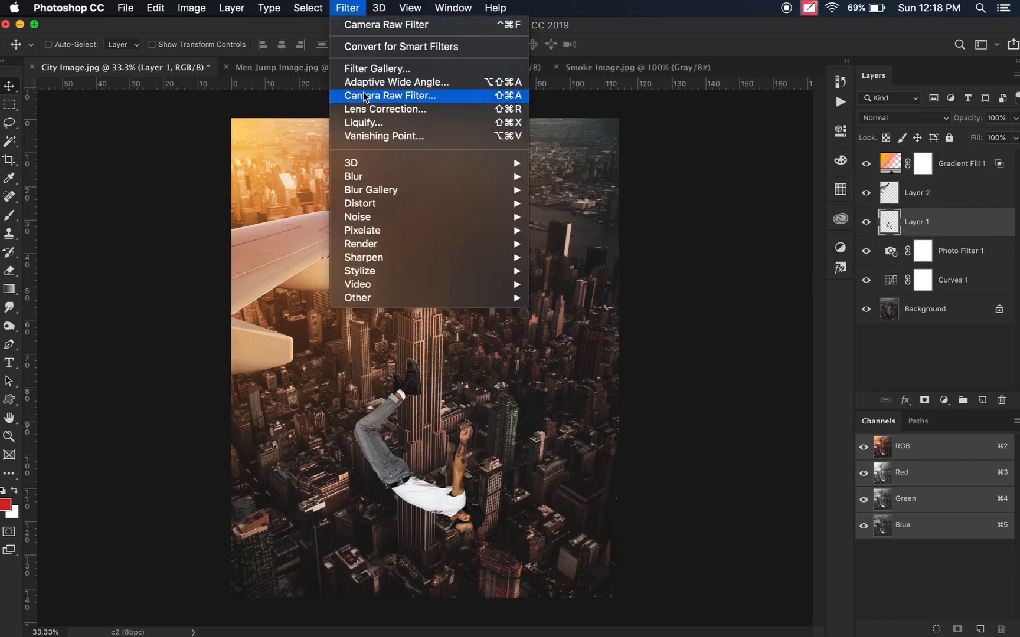
click(411, 48)
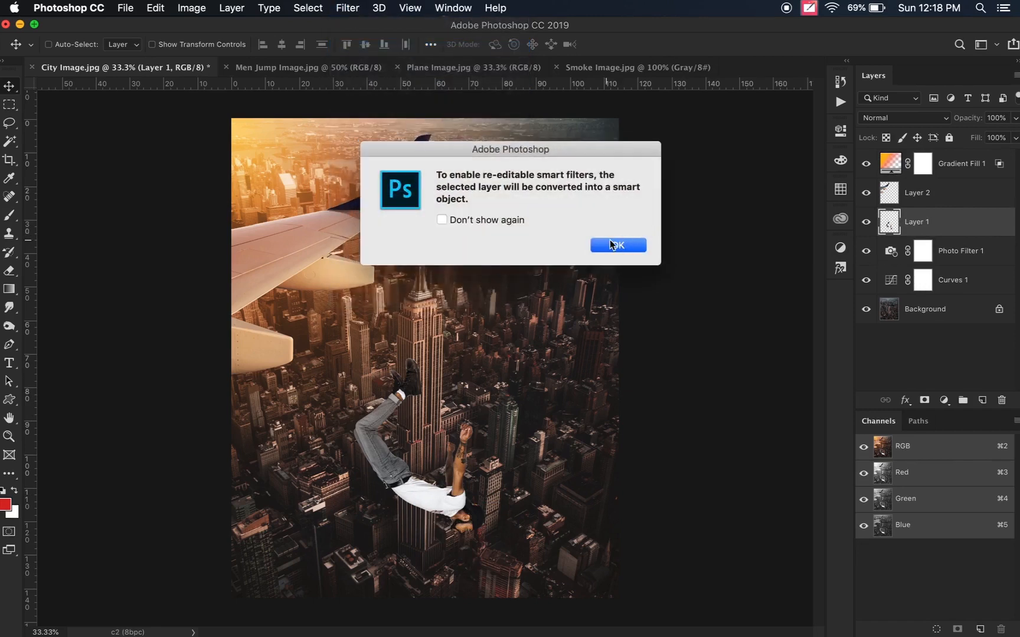
click(612, 245)
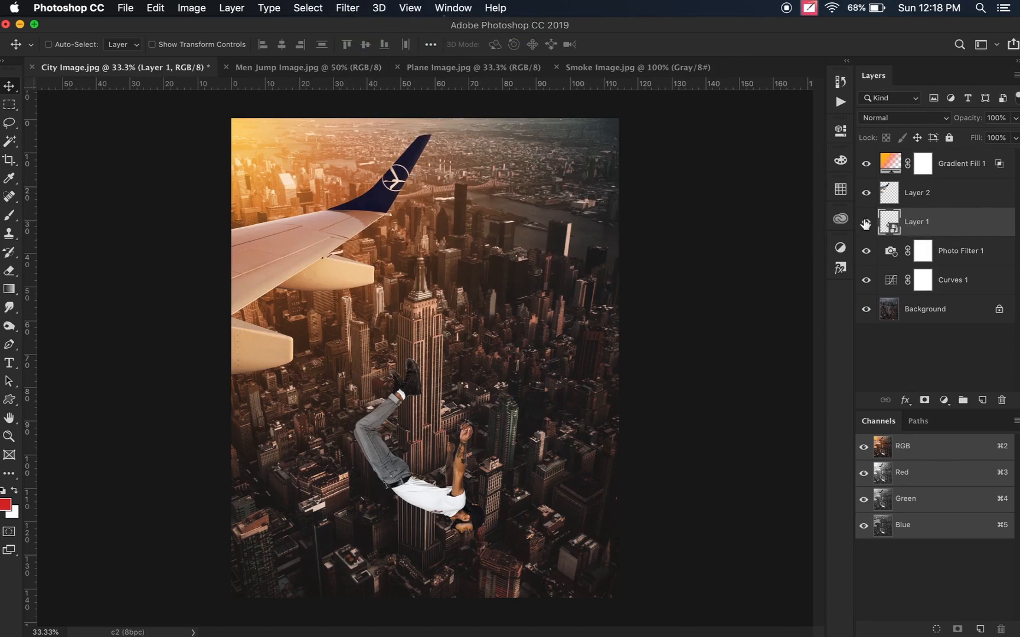
- Apply Camera Raw split toning to the man with highlights hue 56 and saturation 31, and shadows hue 57 and saturation 24
click(349, 8)
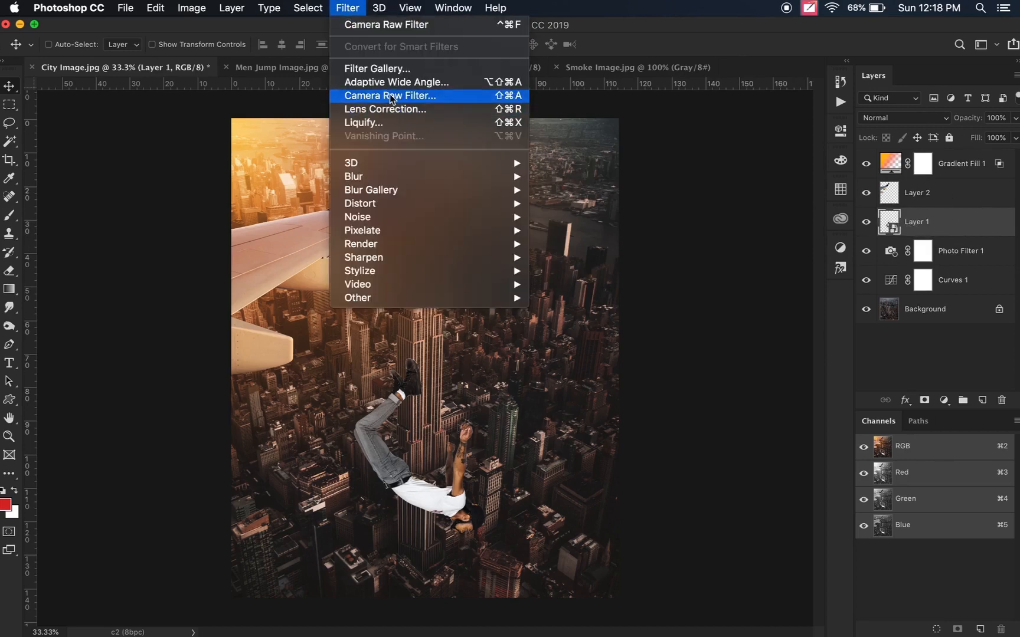
click(405, 97)
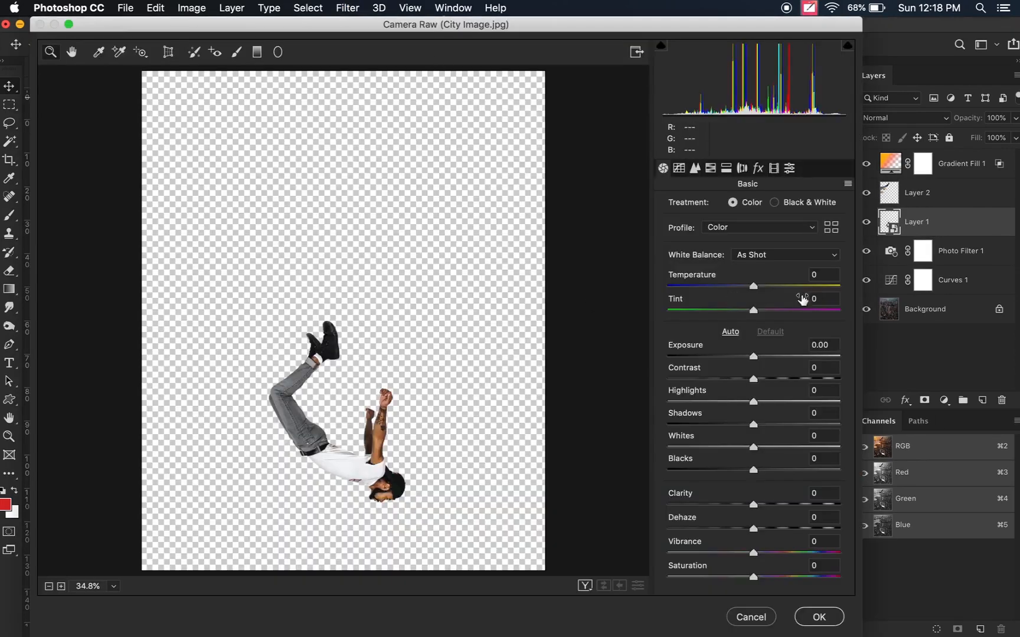
click(727, 170)
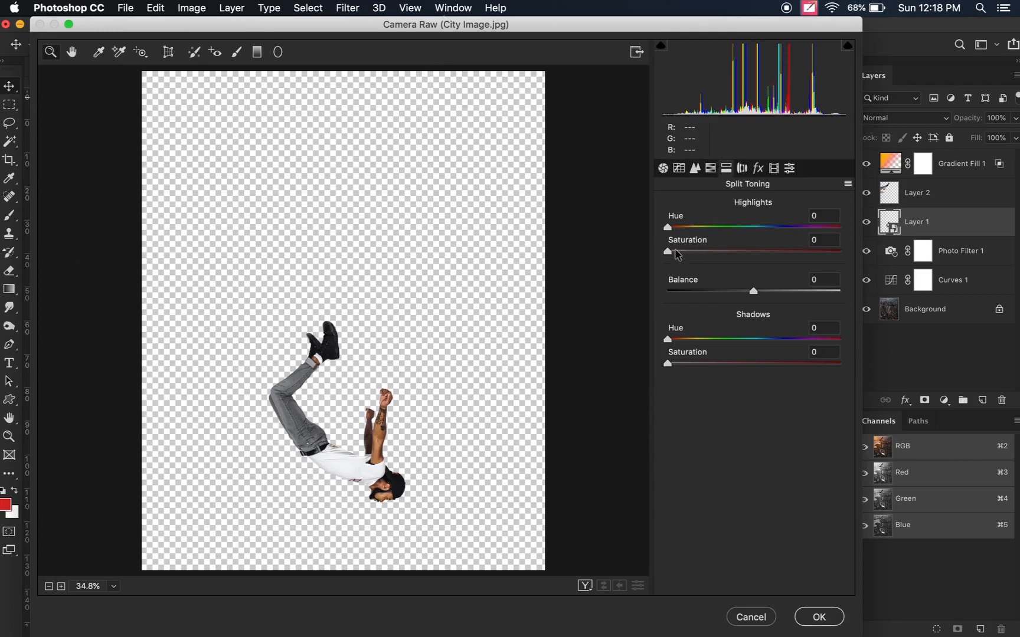
drag(667, 251, 694, 228)
click(669, 228)
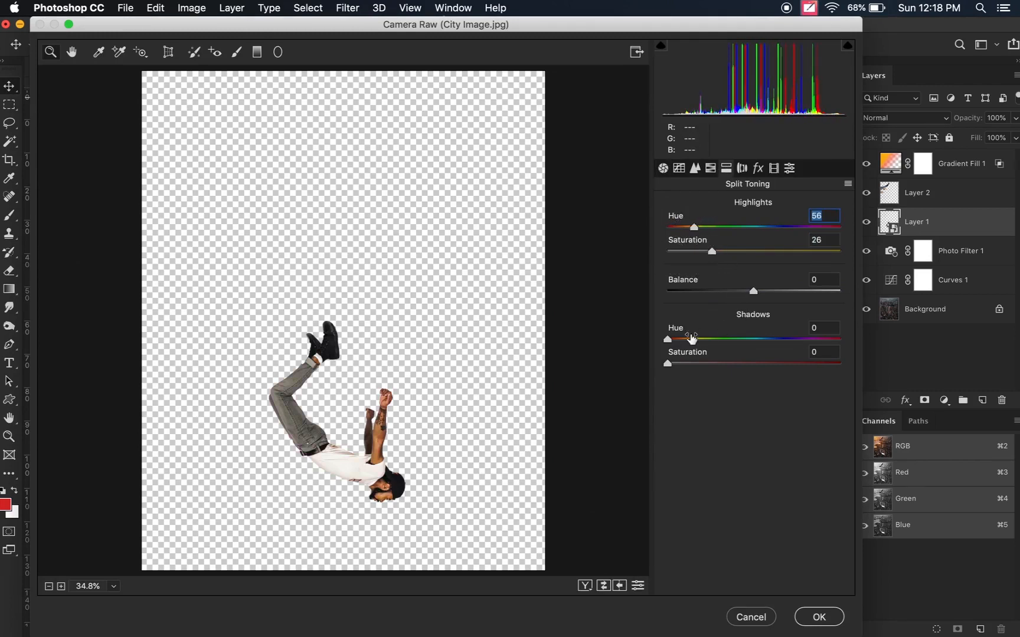
drag(667, 363, 695, 341)
mouse_move(712, 252)
mouse_down()
mouse_move(744, 252)
mouse_move(723, 252)
mouse_up()
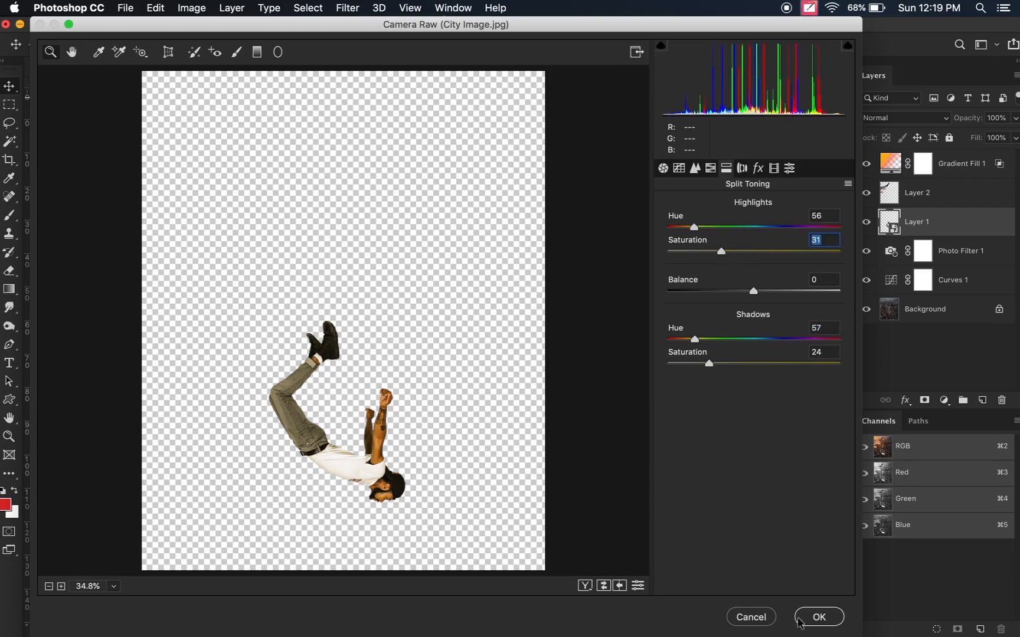
click(818, 618)
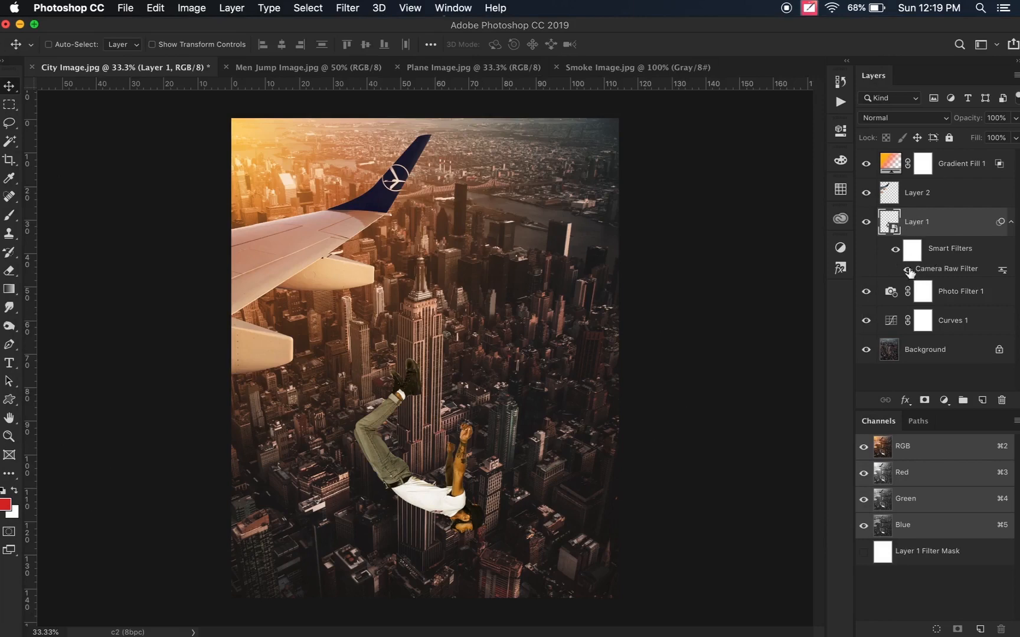
- Reopen the man's Camera Raw filter and retune the split toning, with highlights hue 54 and a warmer, more orange shadow hue
double_click(937, 272)
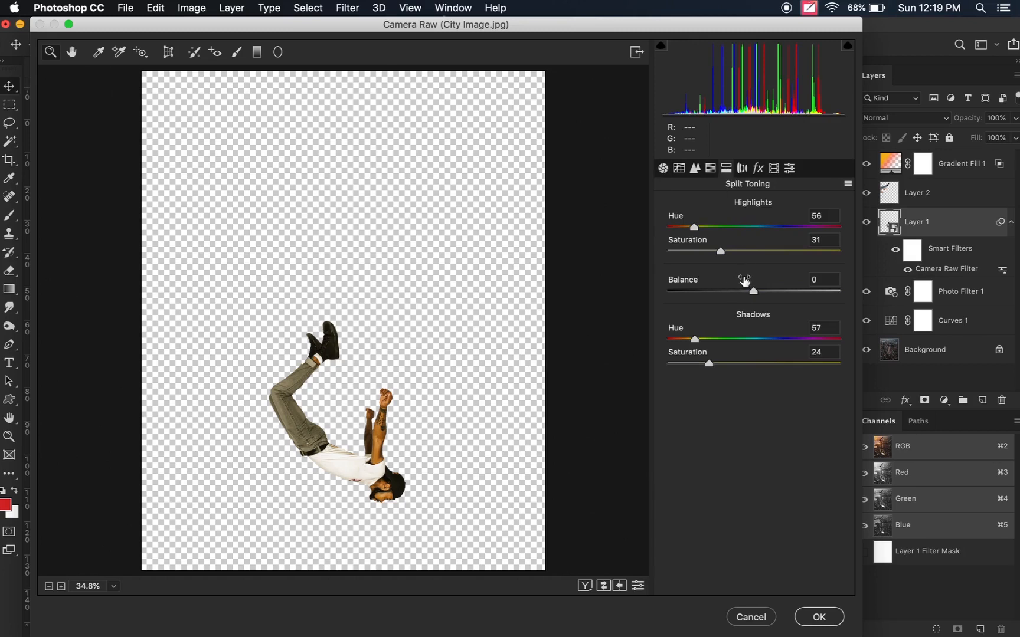
drag(721, 254, 693, 228)
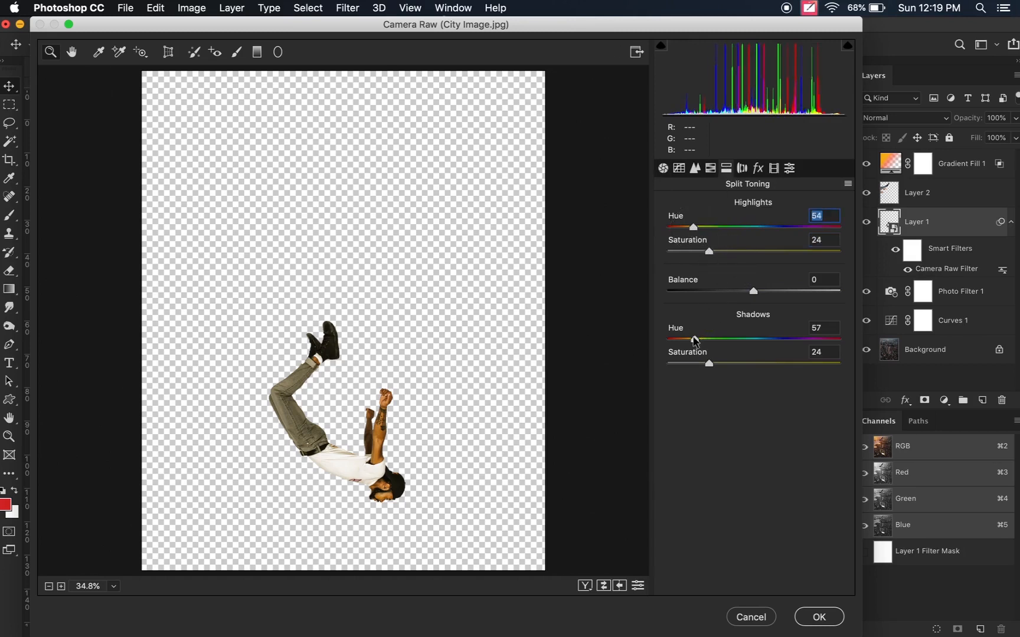
drag(695, 340, 693, 339)
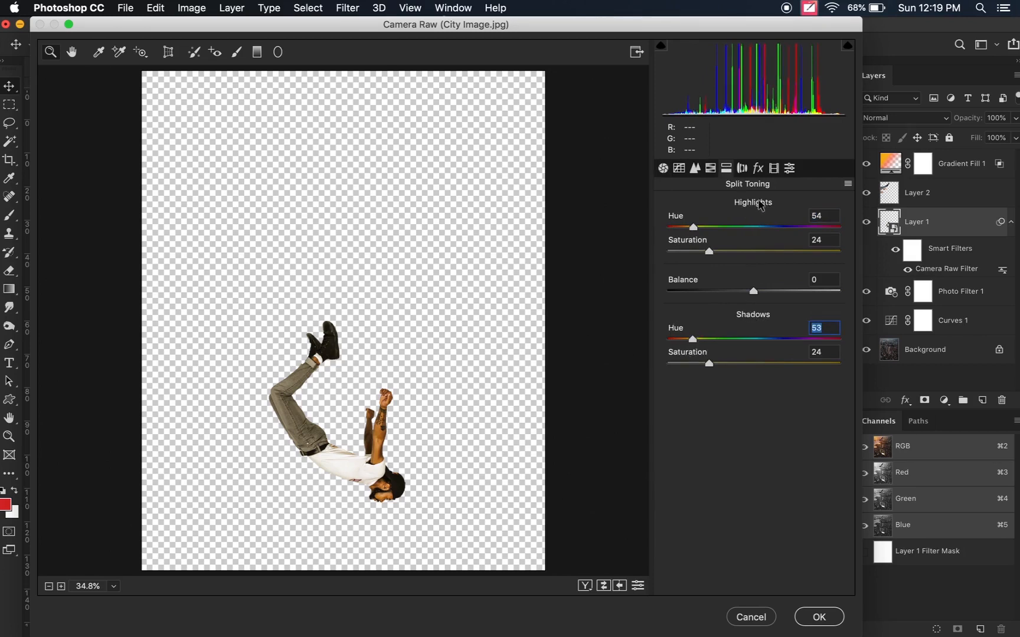
drag(712, 255, 740, 252)
drag(708, 366, 690, 340)
drag(732, 251, 722, 250)
click(819, 617)
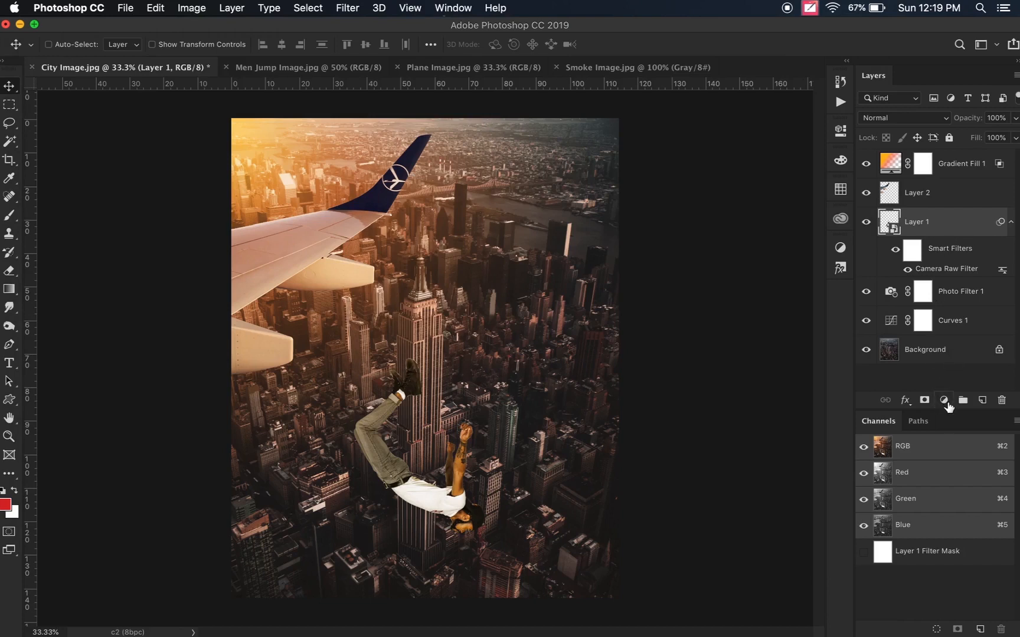
- Add a Levels adjustment clipped to the man's layer with input black 12 and input white 235
click(945, 403)
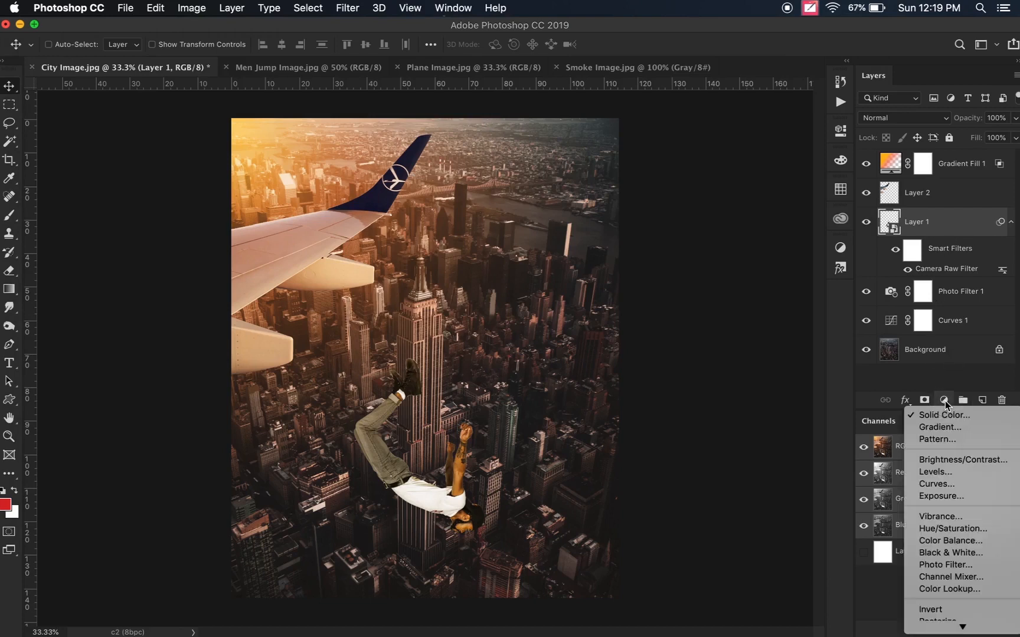
click(949, 471)
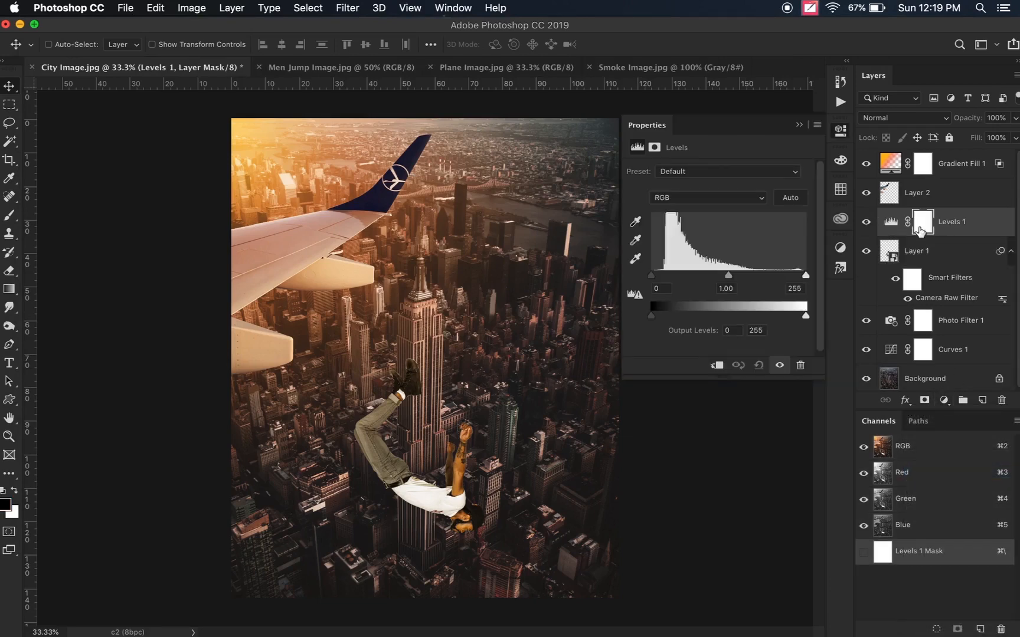
click(717, 366)
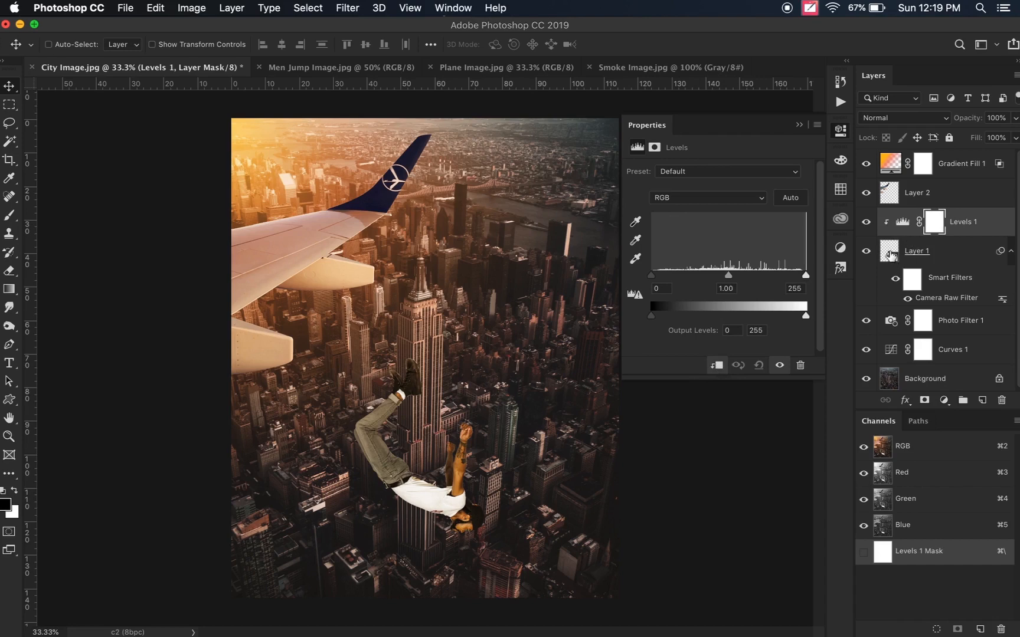
drag(805, 275, 794, 275)
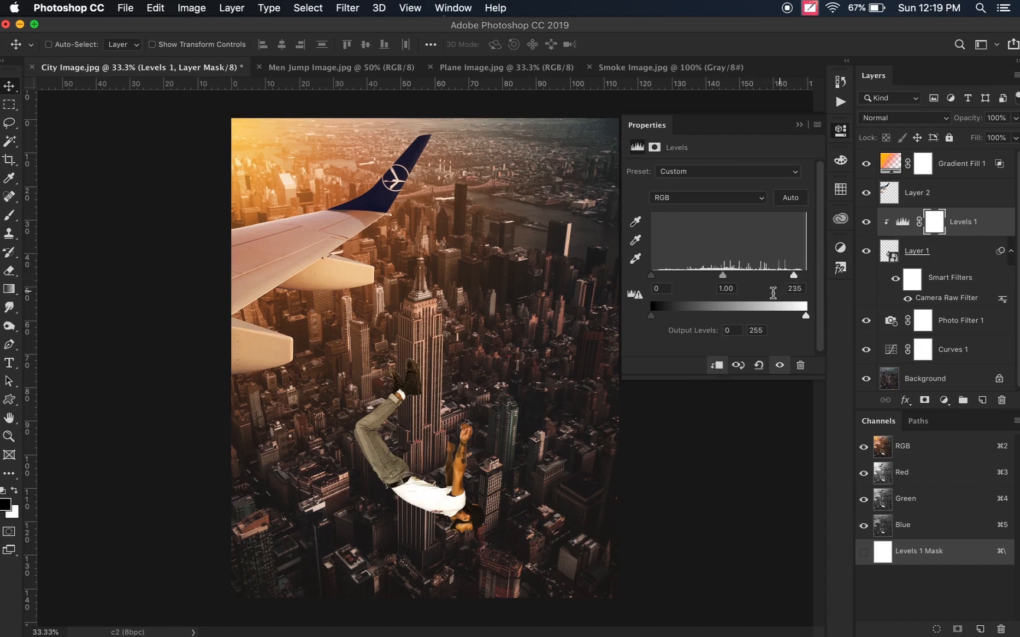
drag(653, 275, 658, 277)
drag(794, 275, 794, 277)
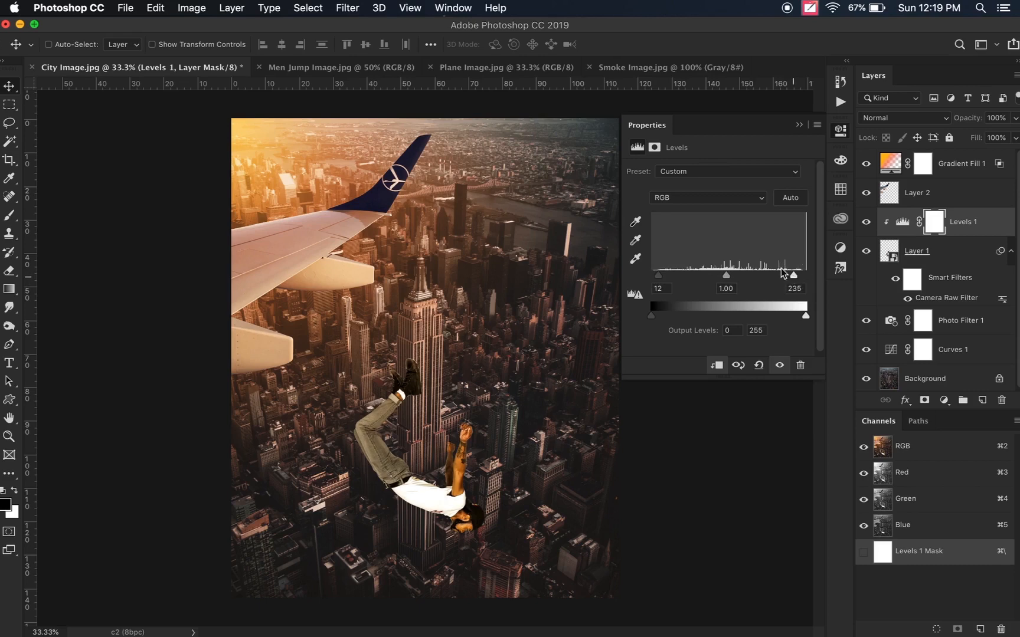
click(800, 127)
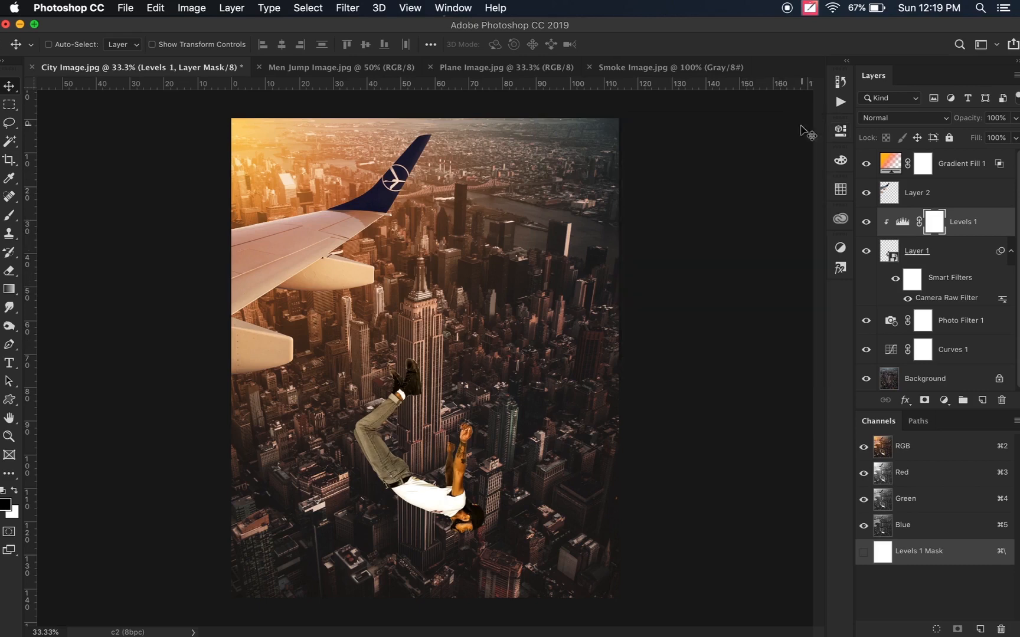
click(943, 255)
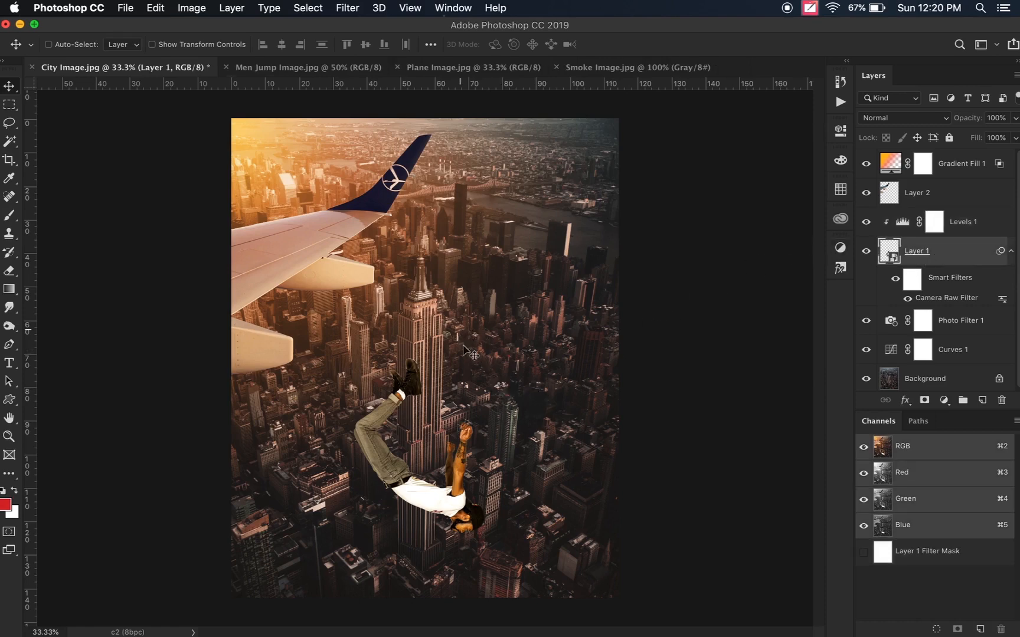
super+click(405, 371)
drag(405, 372, 466, 406)
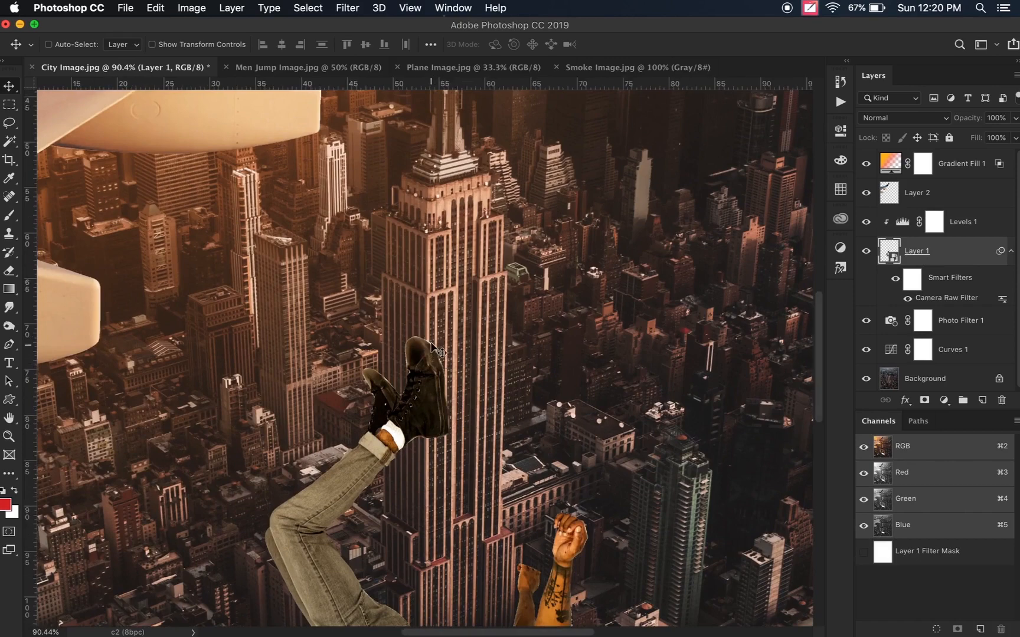
drag(467, 348, 416, 343)
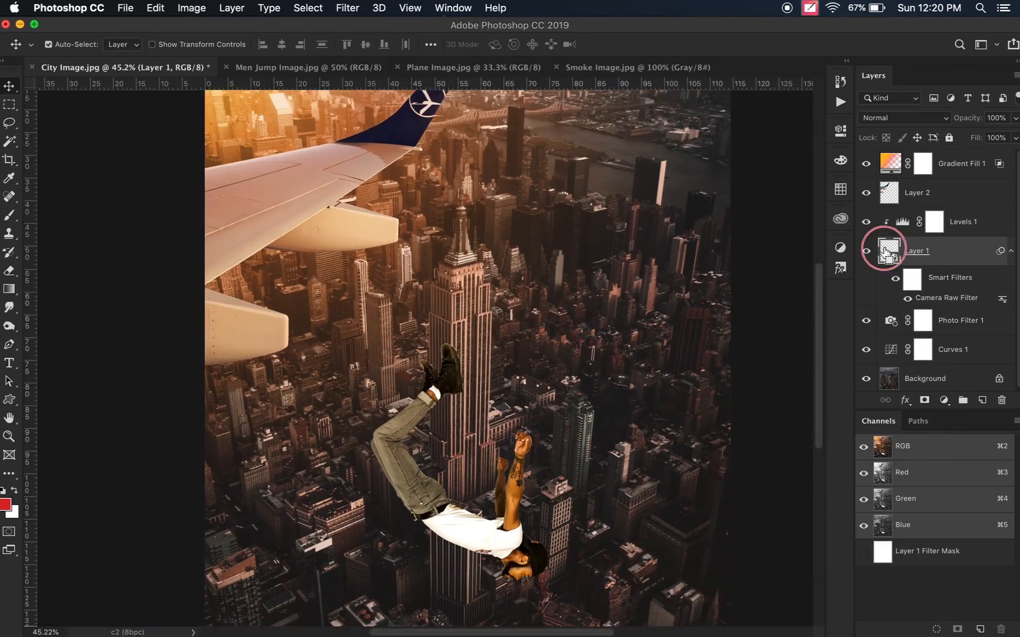
super+click(886, 254)
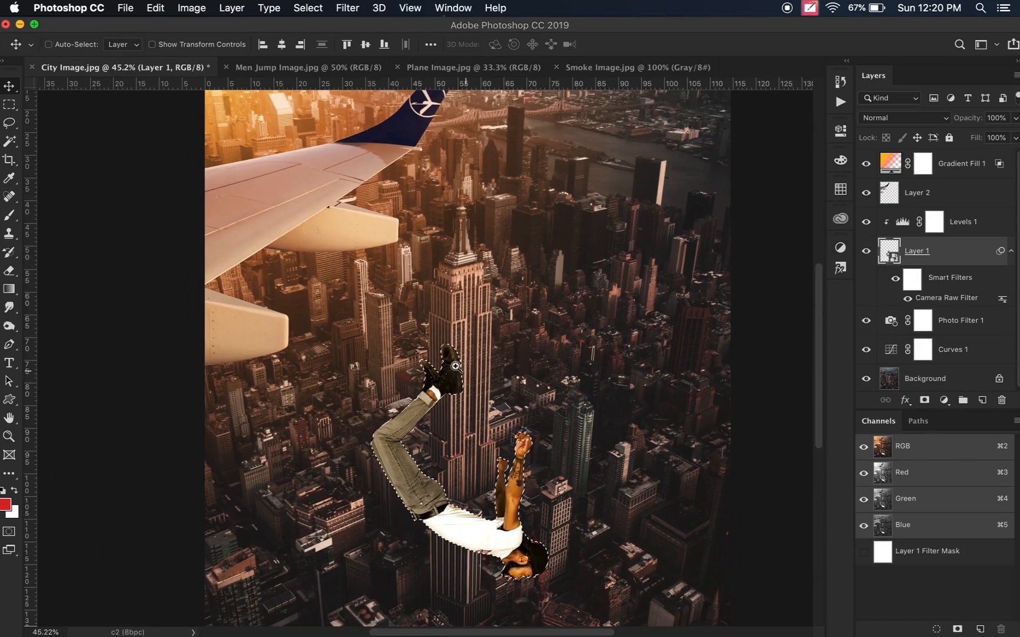
drag(519, 405, 525, 408)
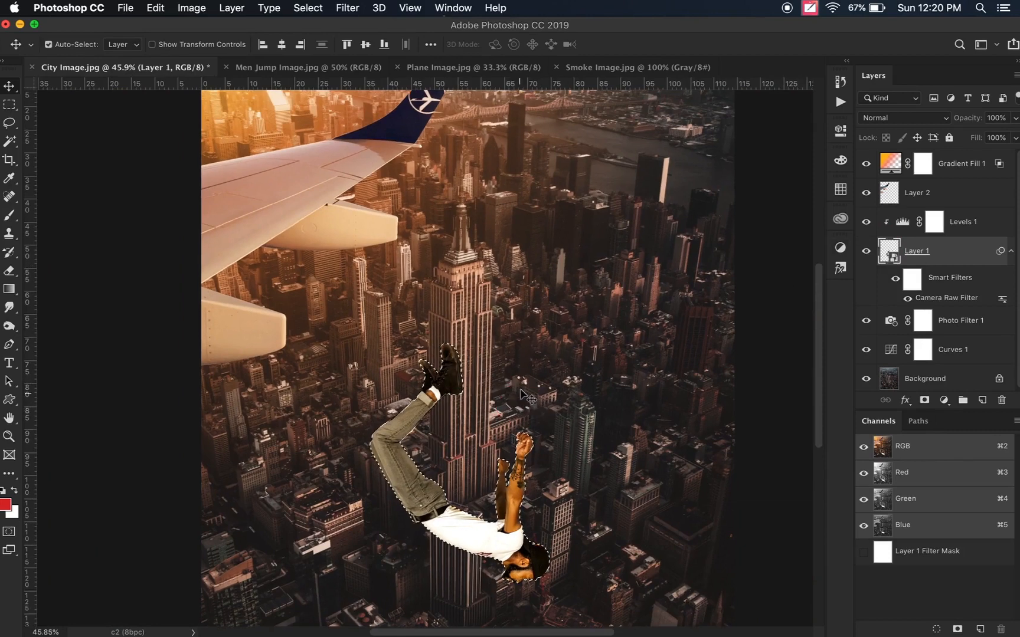
key(super+d)
- Open the man's smart object contents and select the outline of his cutout, contracted by 1 pixel
double_click(888, 253)
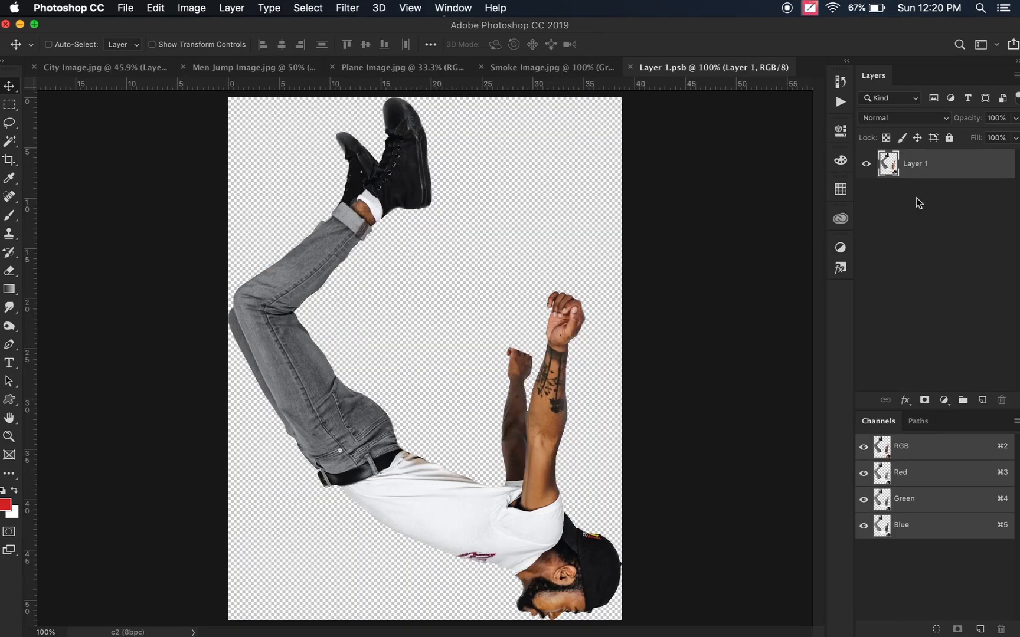
super+click(888, 164)
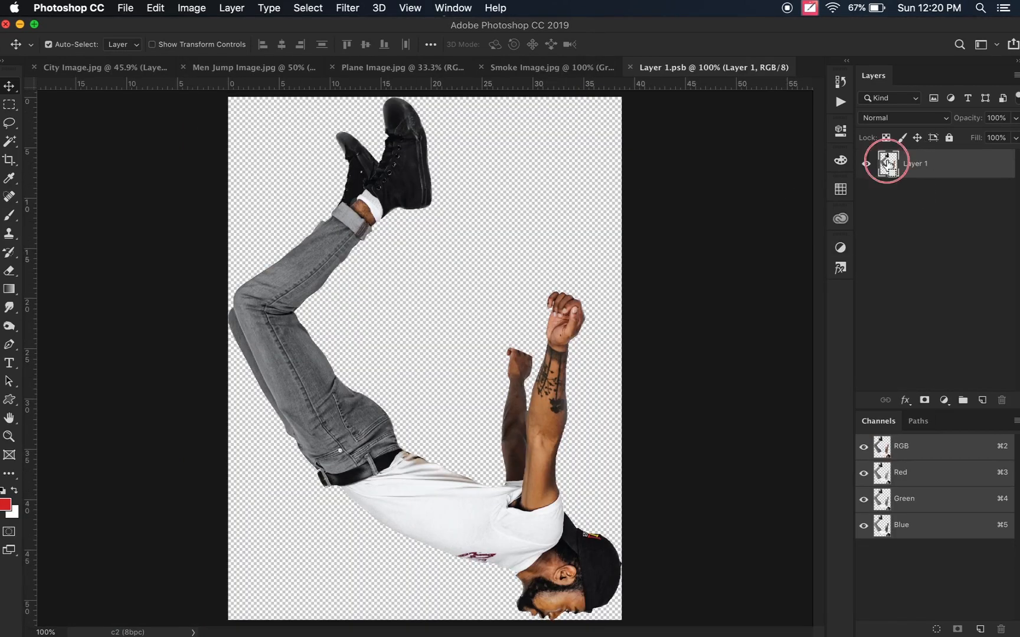
click(316, 9)
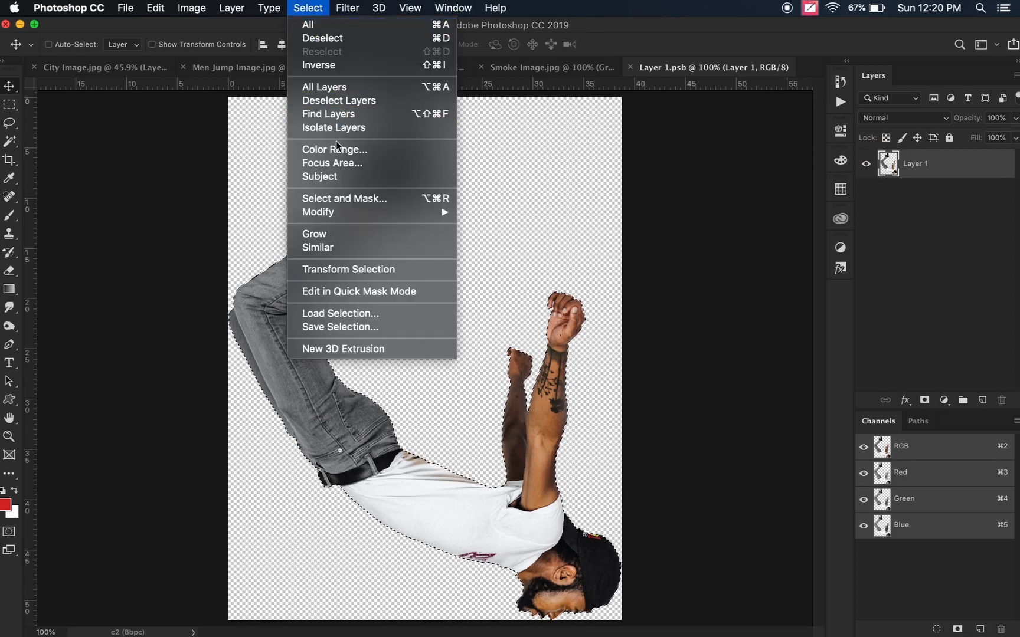
mouse_move(366, 216)
click(503, 254)
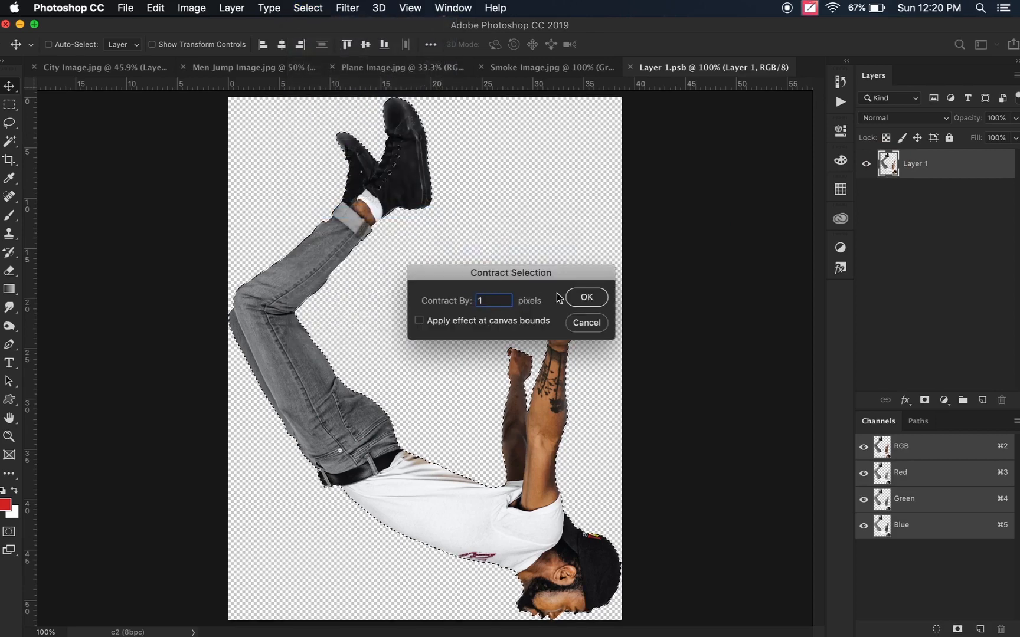
text(1)
click(586, 299)
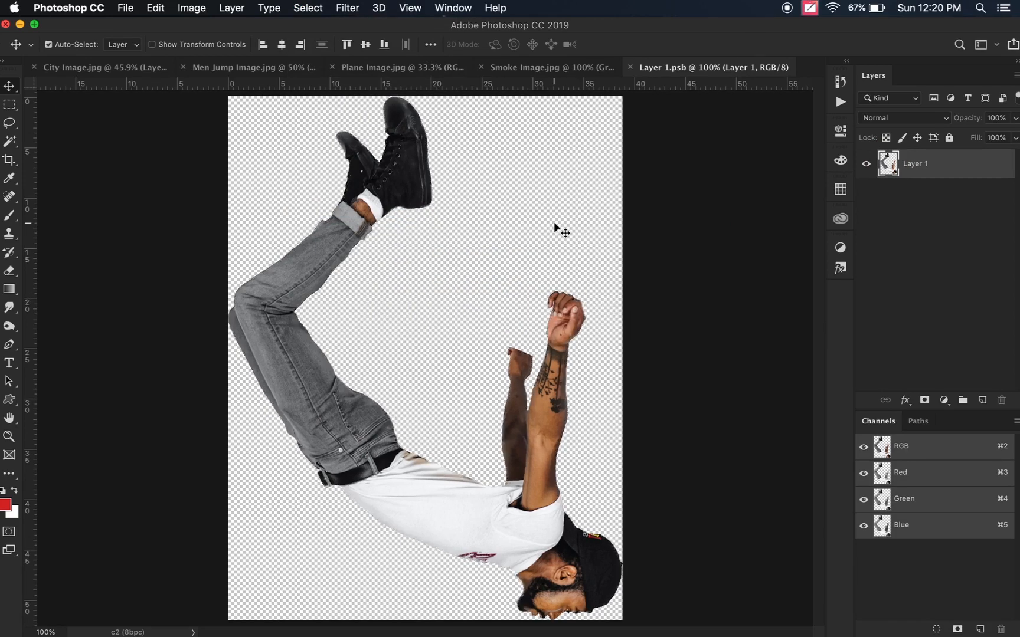
- Invert the selection and delete the fringe around the man's cutout, saving and closing the smart object
key(super)
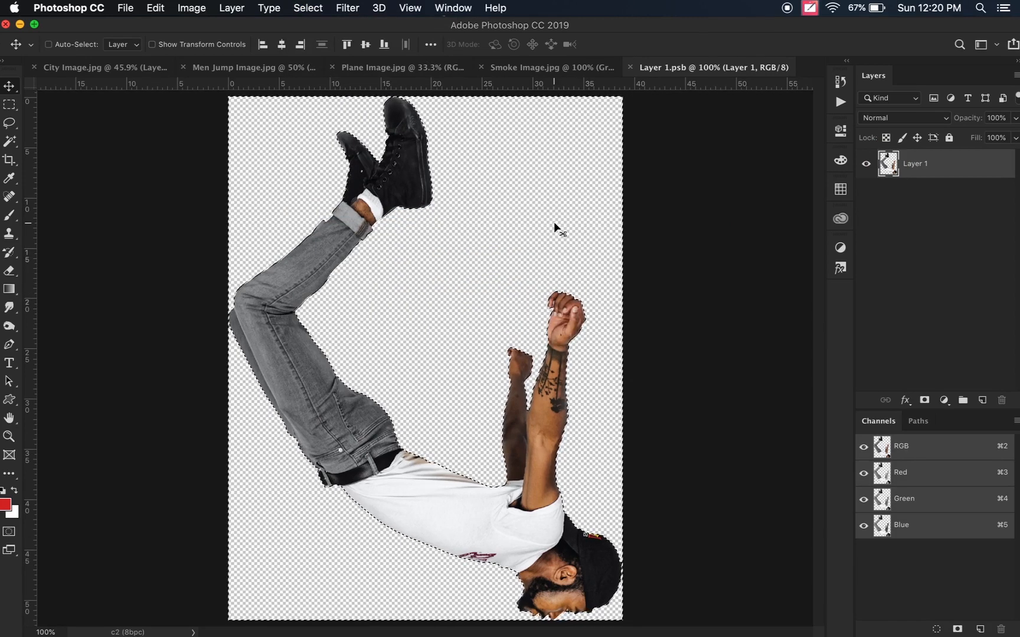
key(Delete)
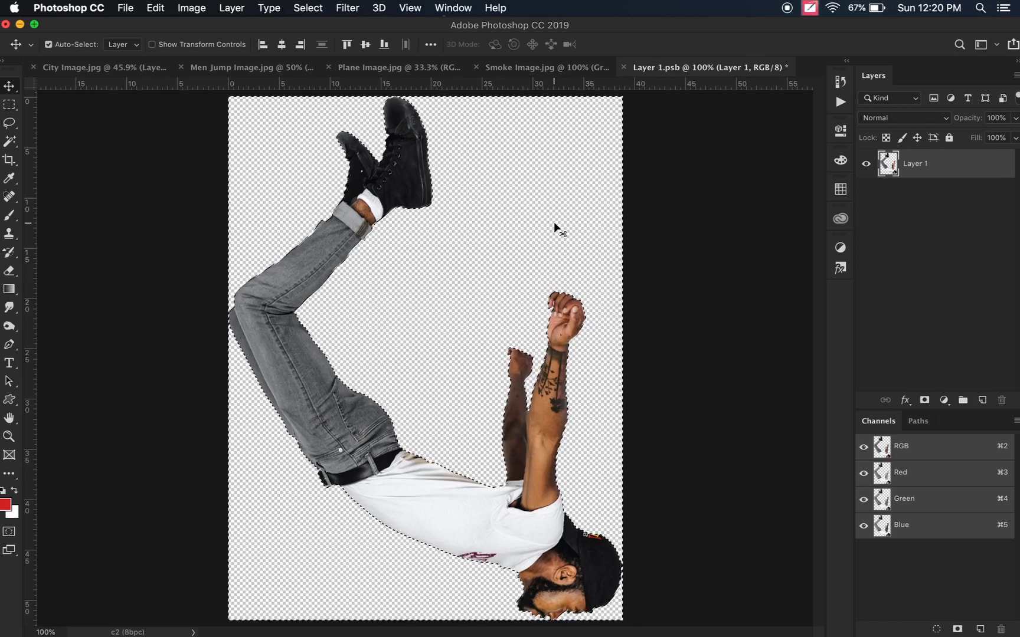
key(super+d)
key(super+s)
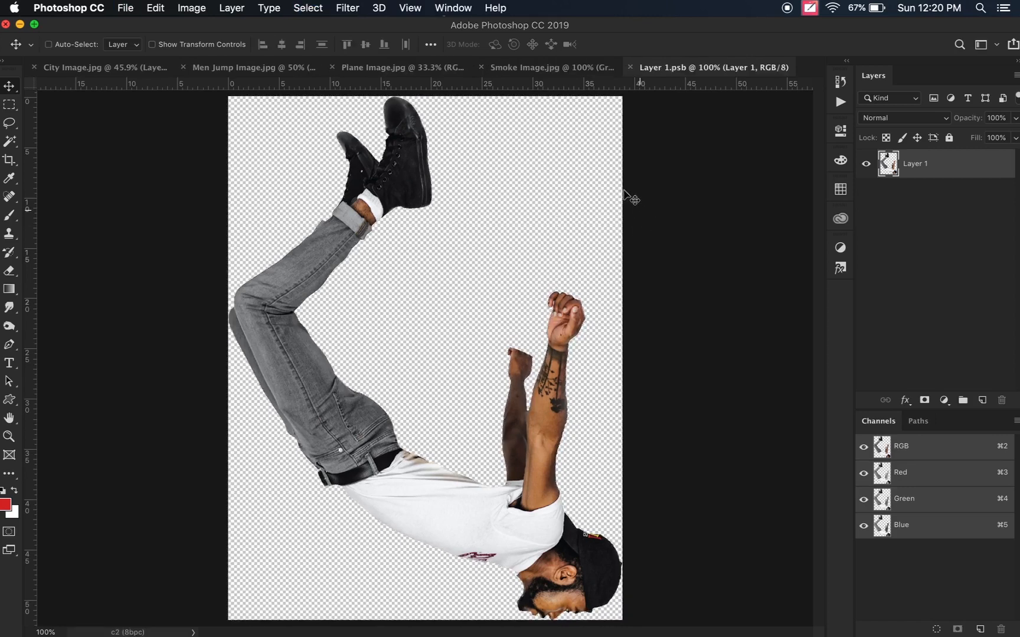
key(super+w)
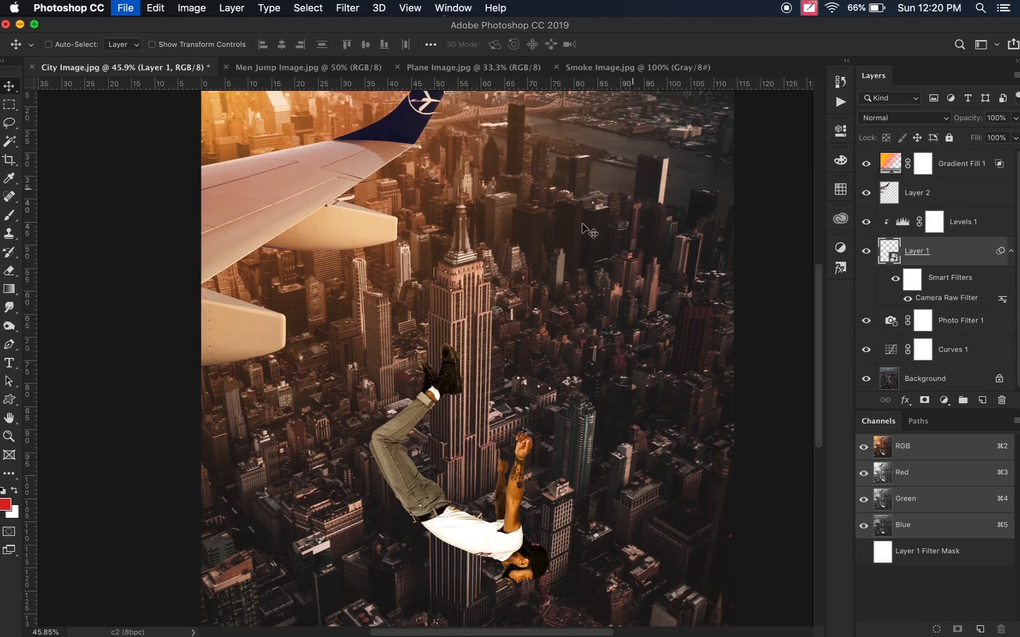
- Move the man's layer slightly upward so he falls in front of the tall central skyscraper
drag(504, 360, 458, 316)
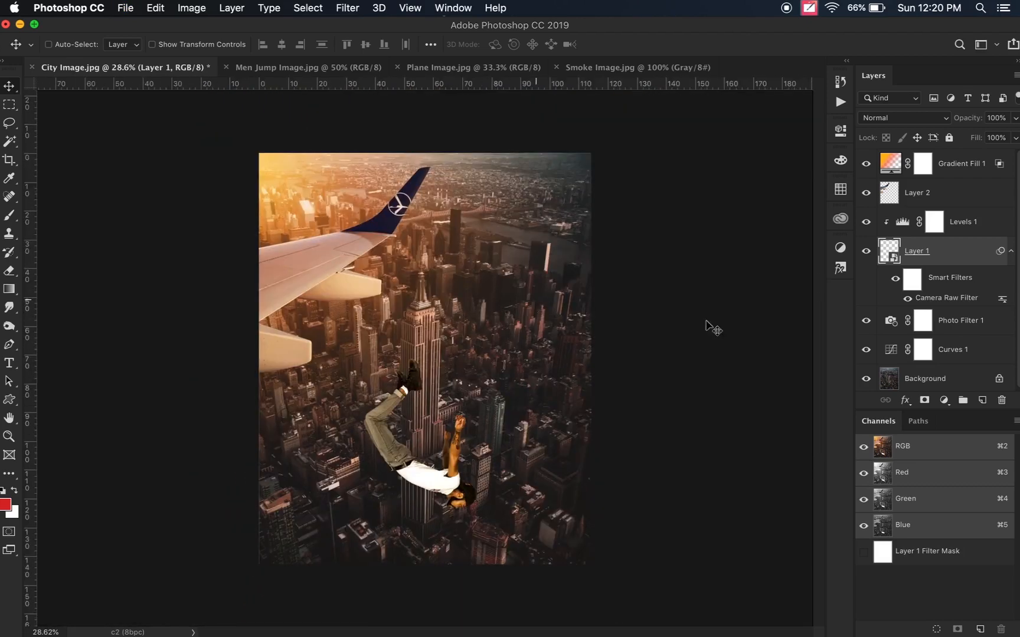
click(948, 252)
drag(385, 431, 384, 406)
- Copy the entire smoke image and paste it into the city composite directly above the Photo Filter 1 layer
click(629, 70)
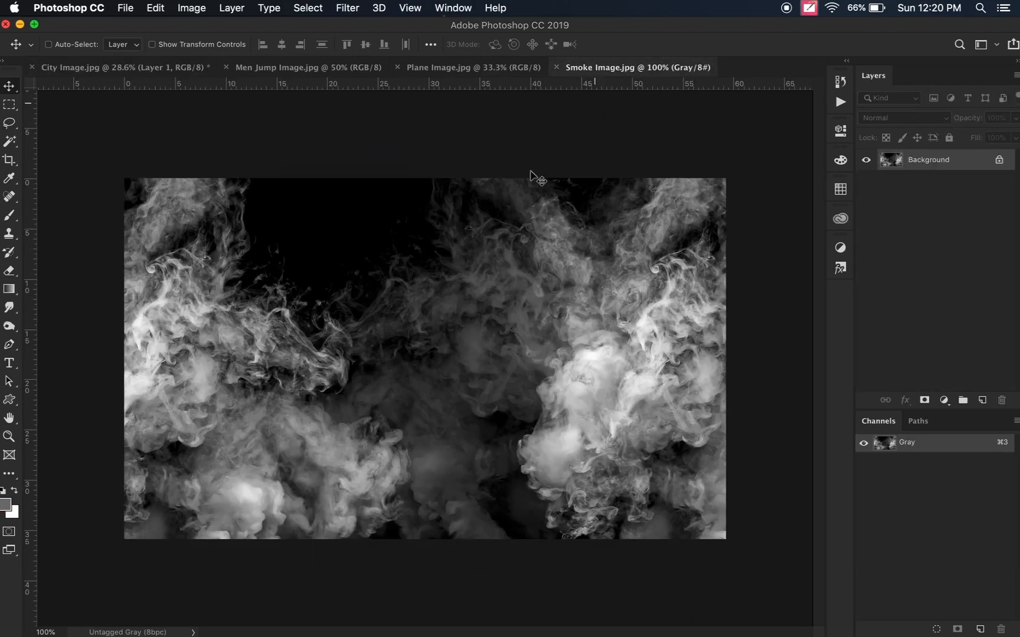
key(super+a)
key(super+c)
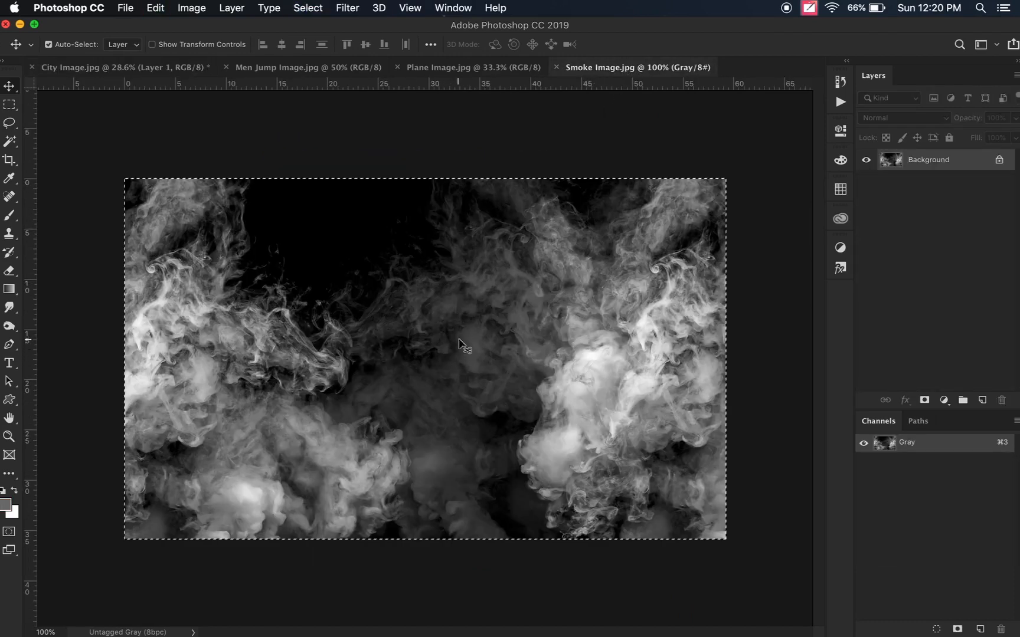
click(165, 68)
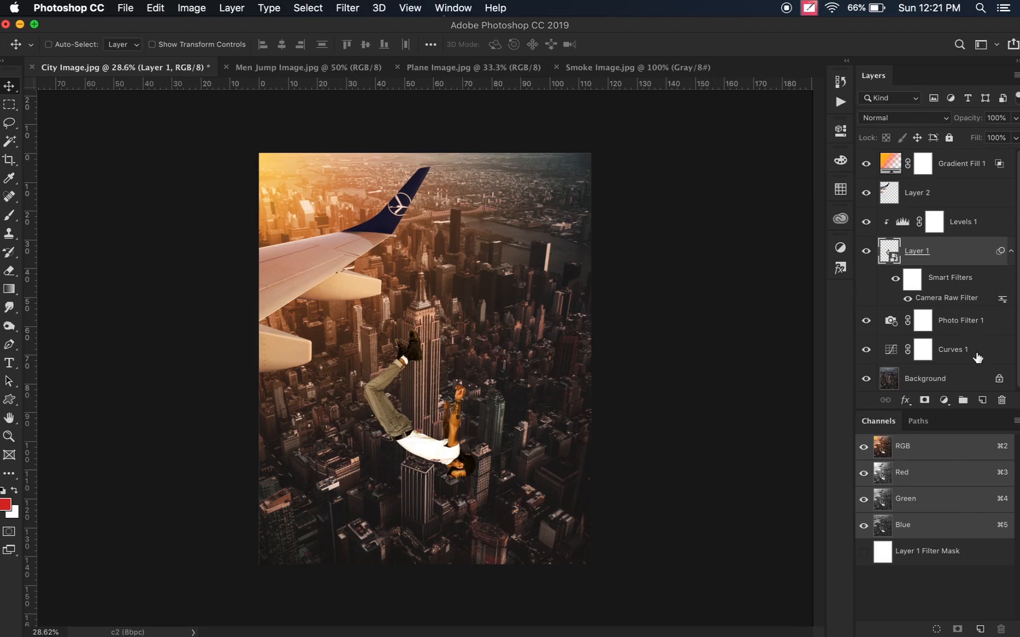
click(994, 330)
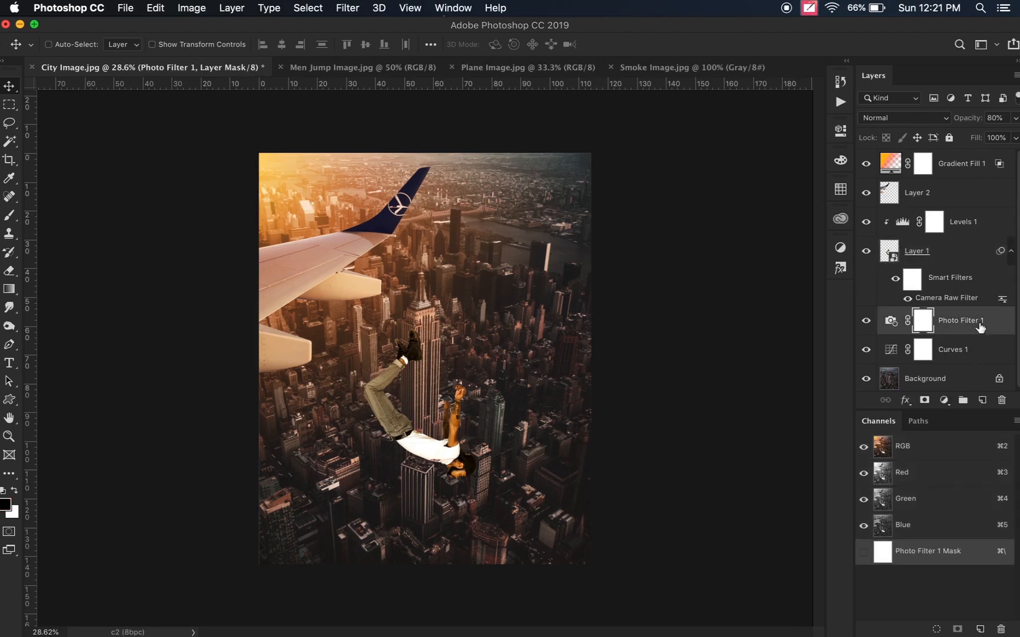
key(super+v)
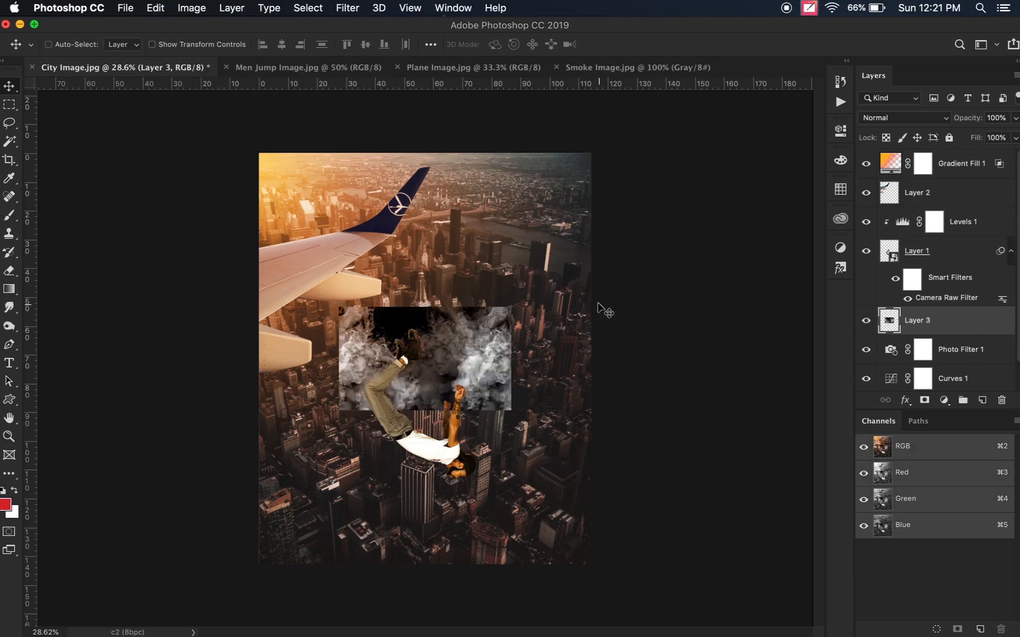
- Enlarge the smoke layer with Free Transform and position it to cover the canvas from the wing downward
key(super+t)
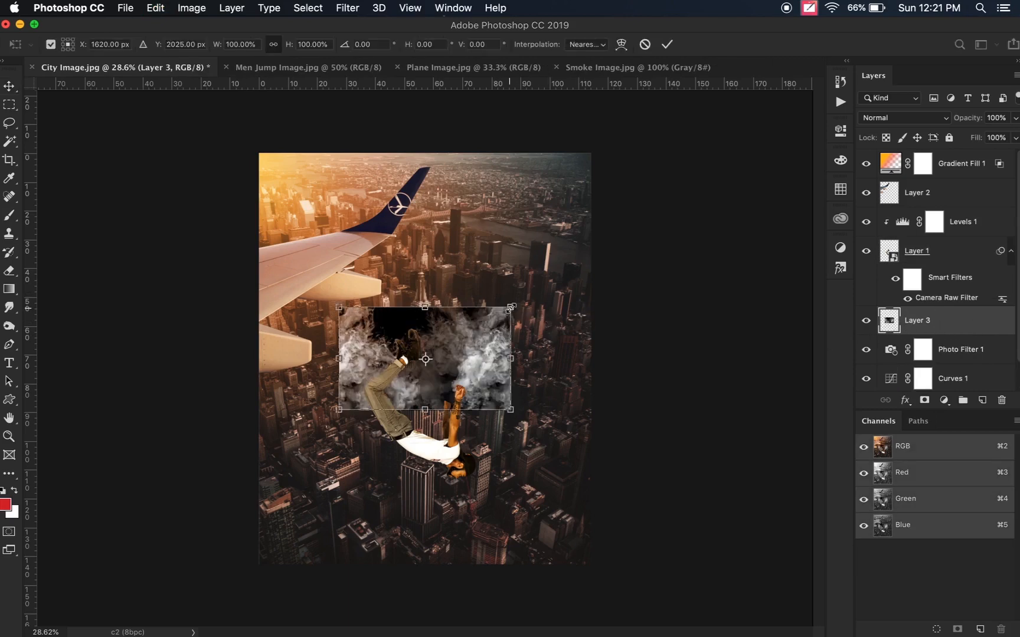
drag(518, 304, 668, 213)
drag(527, 345, 534, 406)
drag(668, 272, 690, 254)
drag(521, 367, 523, 356)
key(Return)
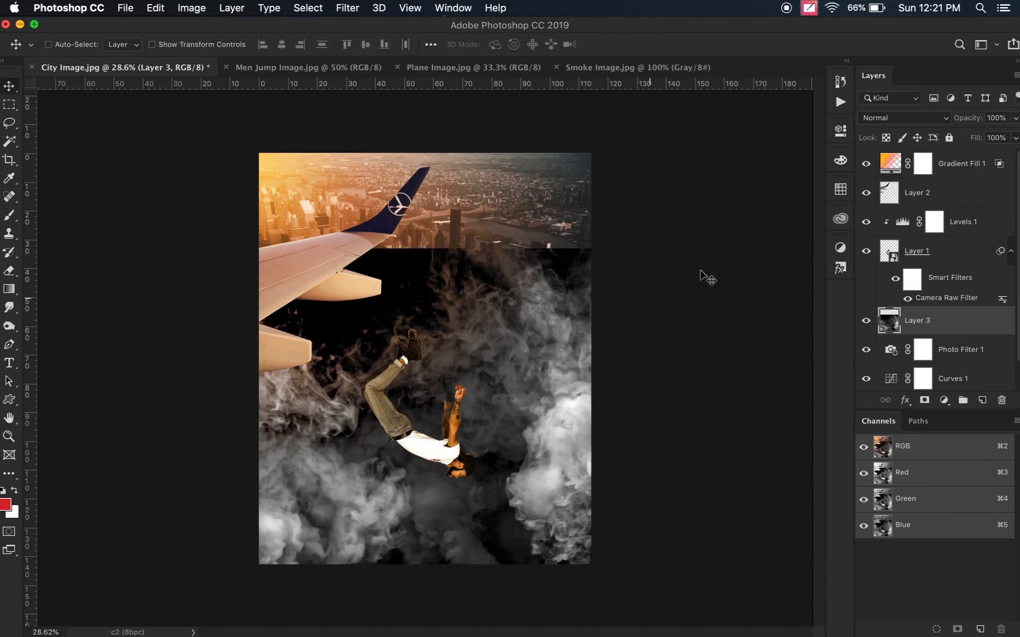
- Set the smoke layer's blend mode to Screen and its opacity to 60%
click(900, 118)
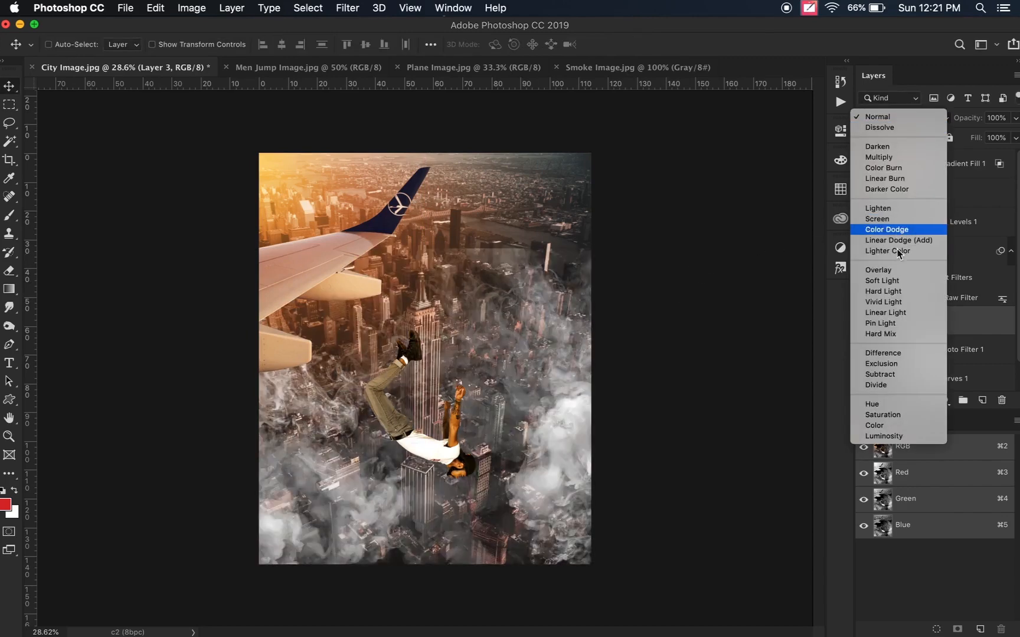
click(878, 219)
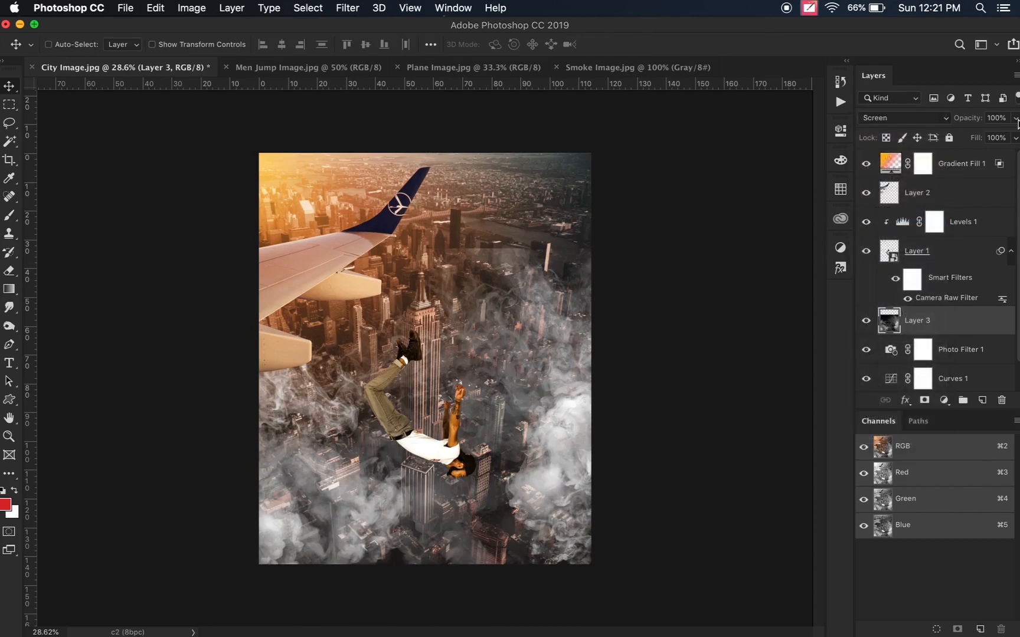
click(1016, 118)
drag(1015, 135, 988, 136)
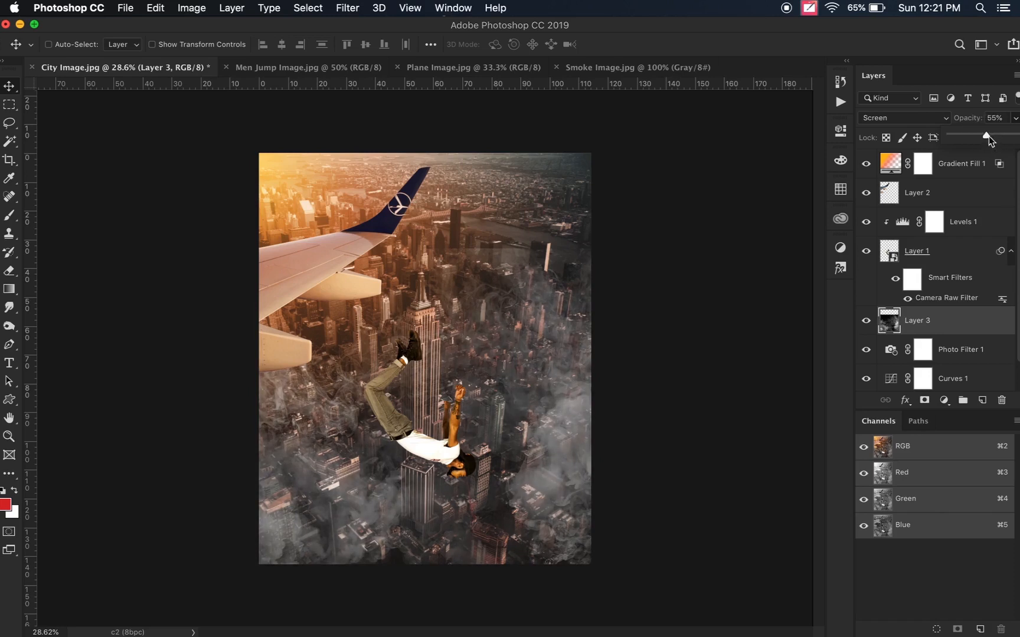
click(1009, 119)
text(60)
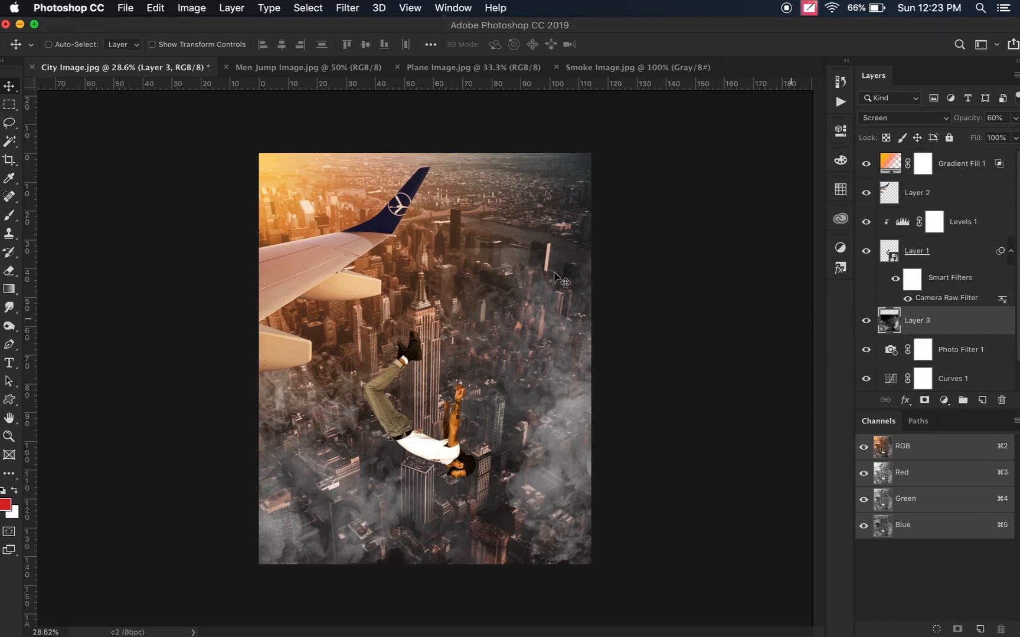
- Add a layer mask to the smoke layer and choose the Soft Round brush for painting on it
click(925, 402)
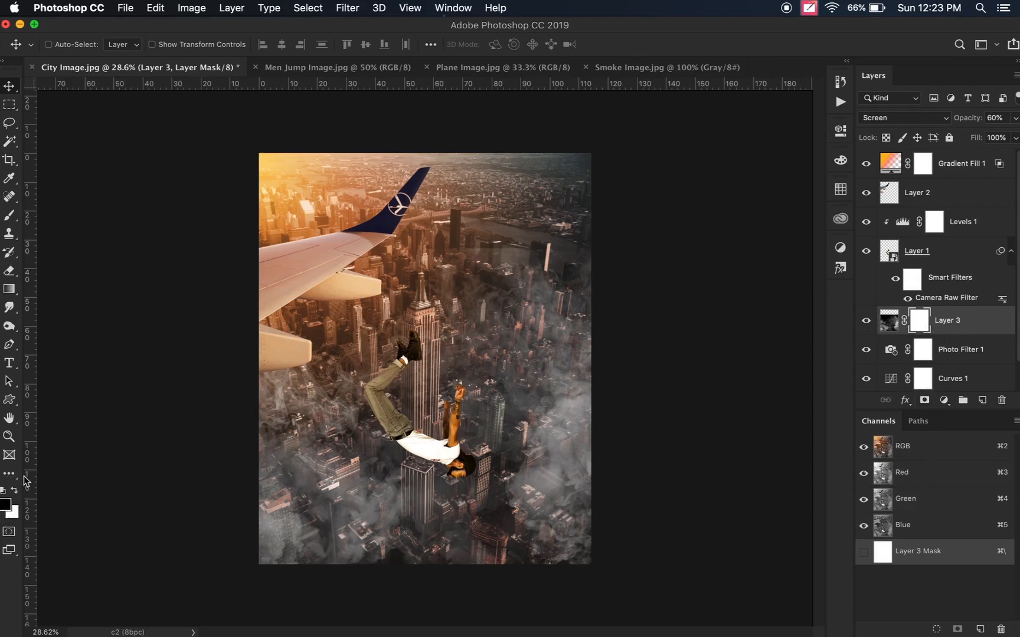
click(12, 217)
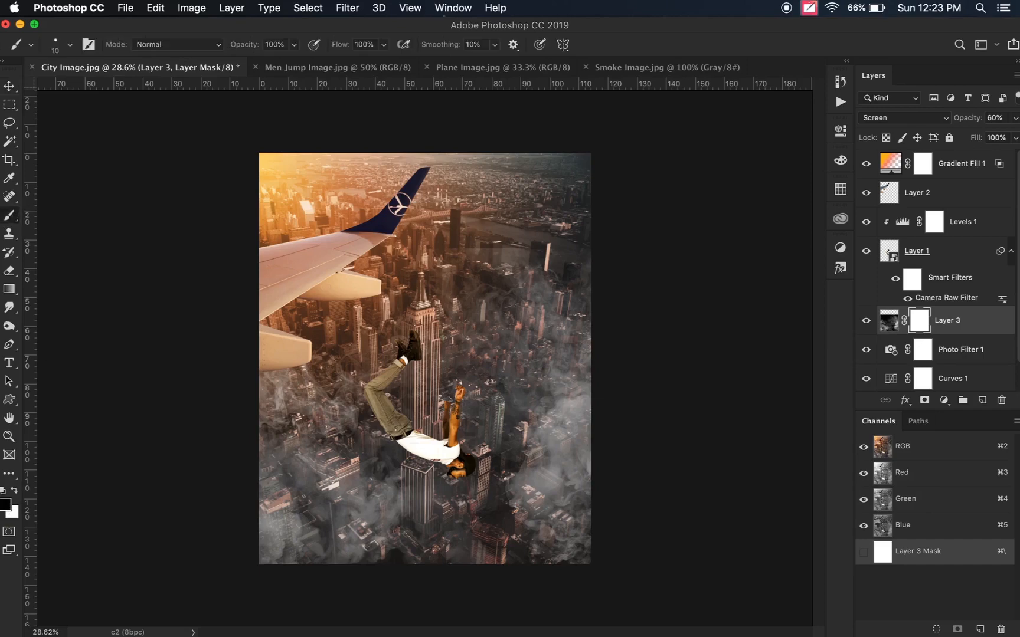
click(70, 44)
click(106, 213)
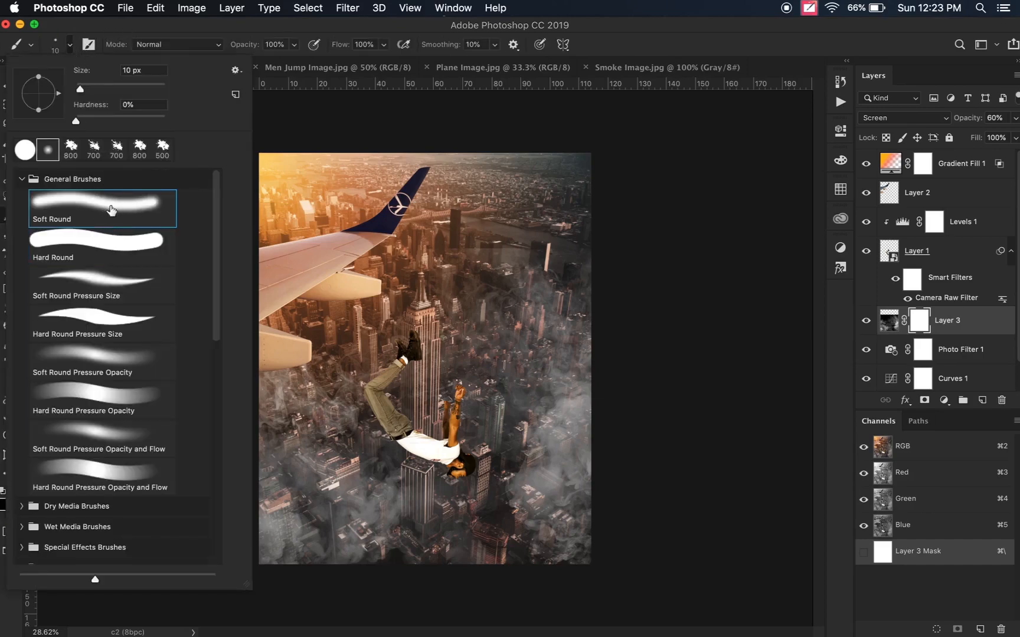
click(590, 44)
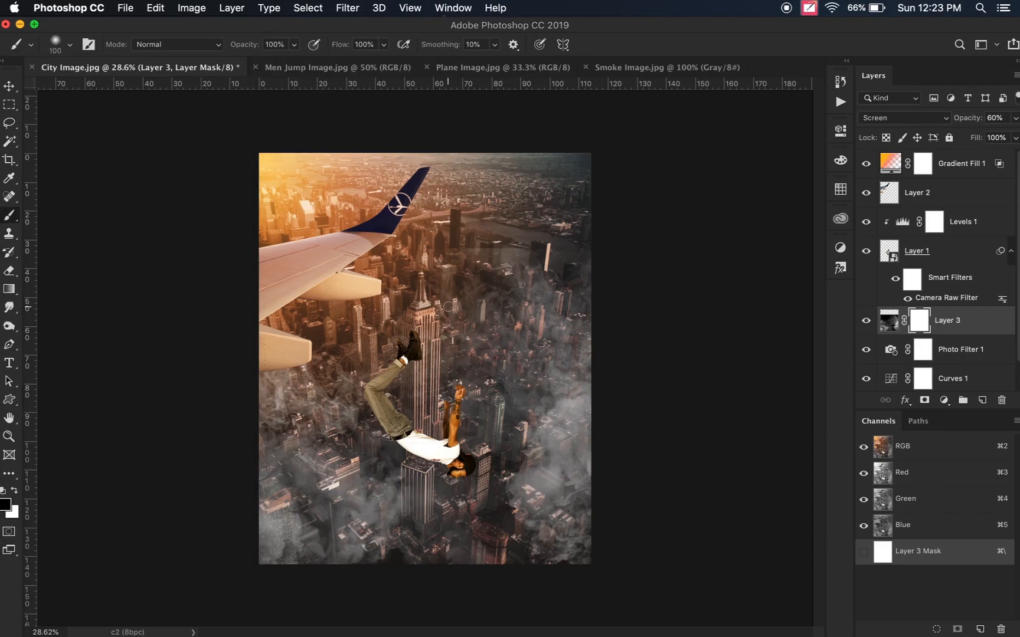
- Paint black on the smoke layer's mask with a 700 px brush to hide the smoke's hard upper edge
key(bracketright)
key(bracketright)
key(bracketright)
key(bracketright)
key(bracketright)
key(bracketright)
key(bracketright)
key(bracketleft)
drag(524, 244, 499, 249)
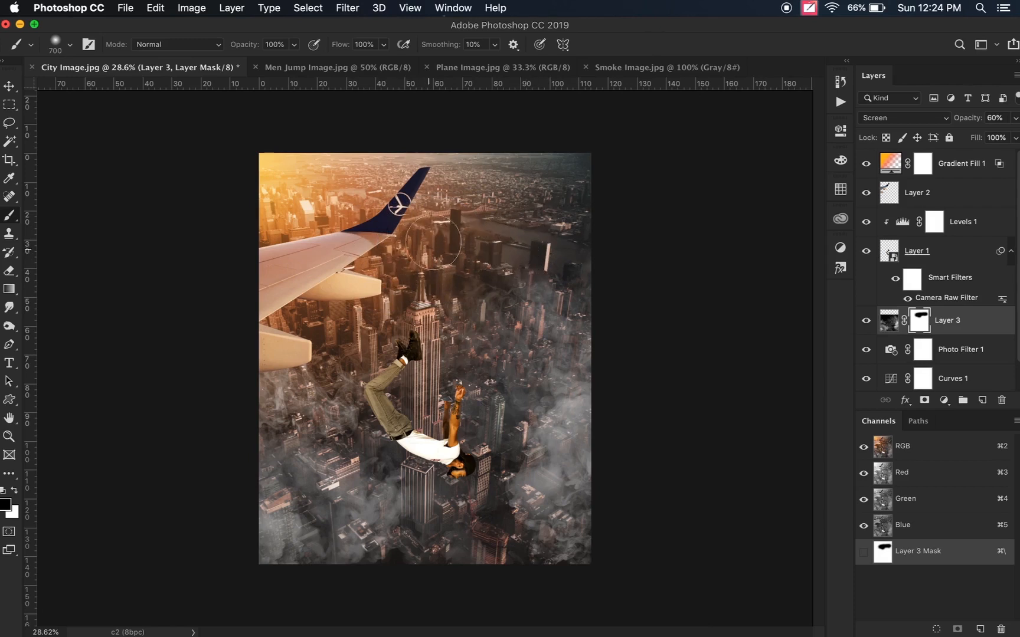
click(11, 86)
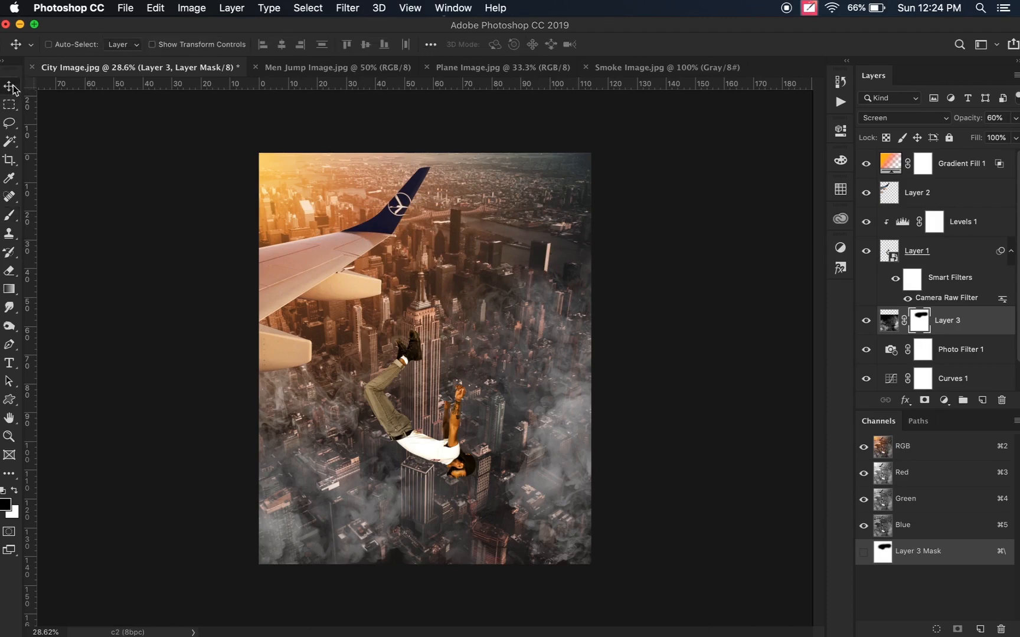
- Toggle all layers above the city background off and on to compare the composite with the original photo
scroll(1016, 344, down, 1)
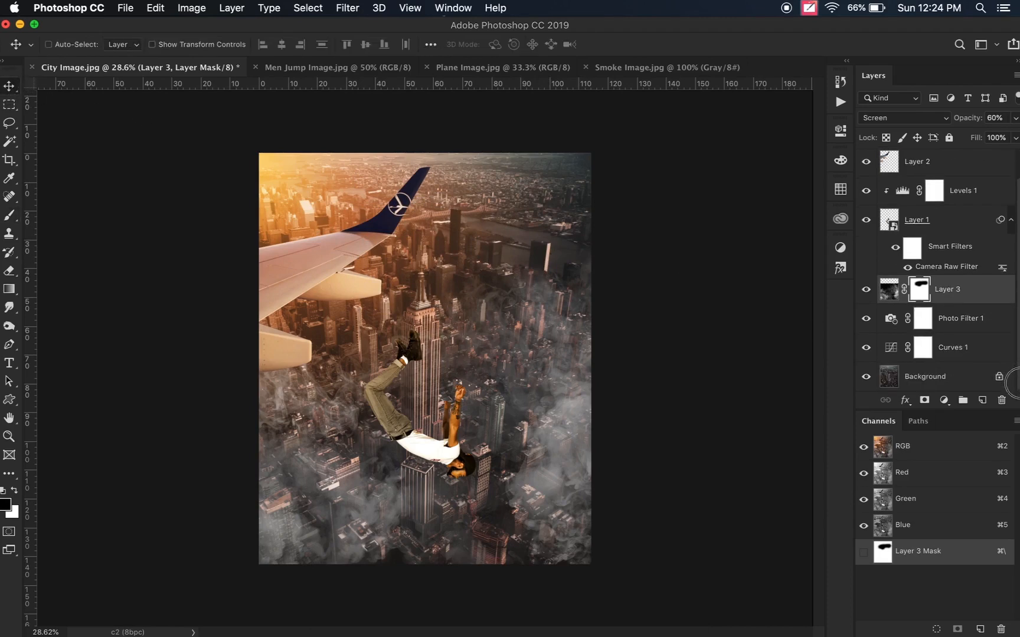
alt+click(866, 377)
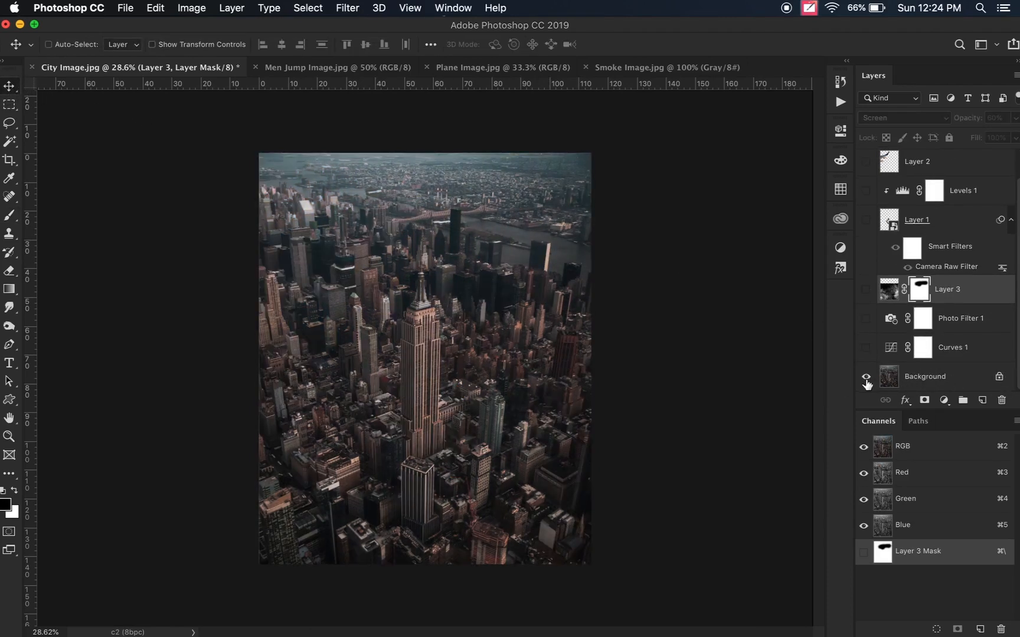
alt+click(867, 378)
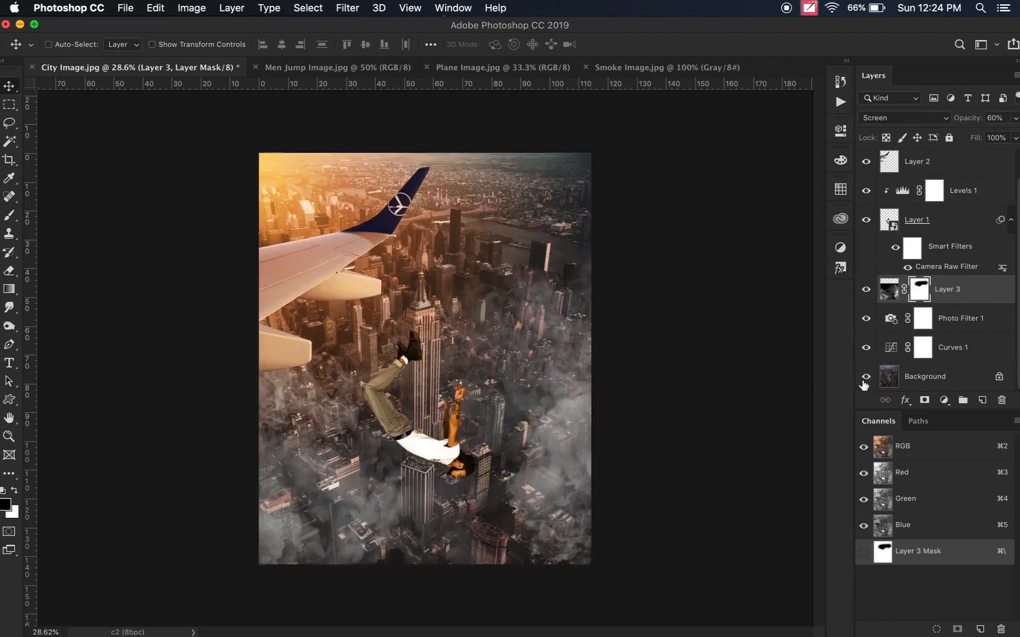
alt+click(865, 378)
alt+click(866, 377)
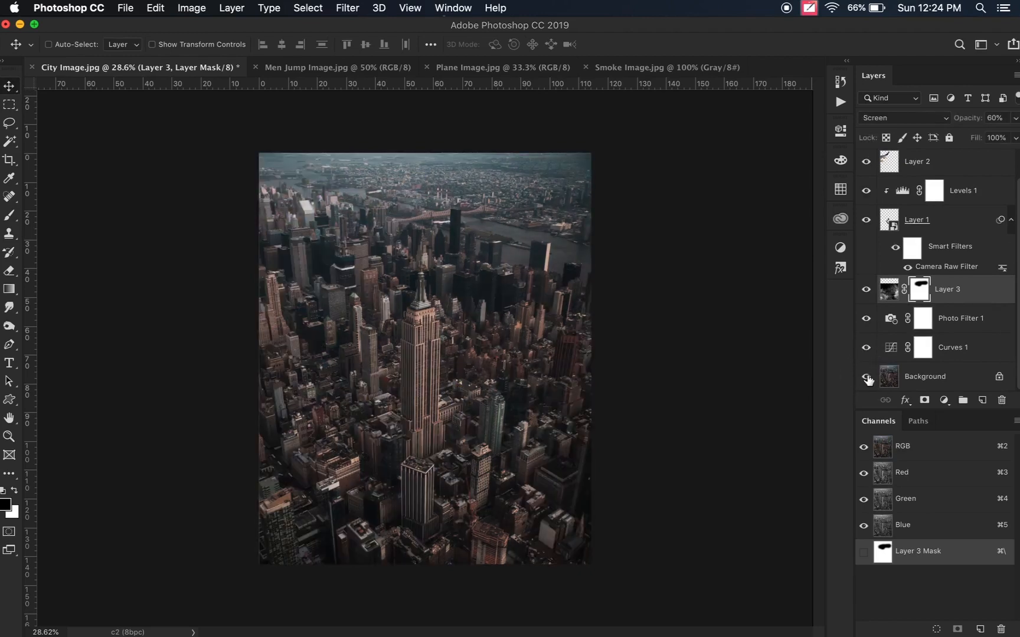